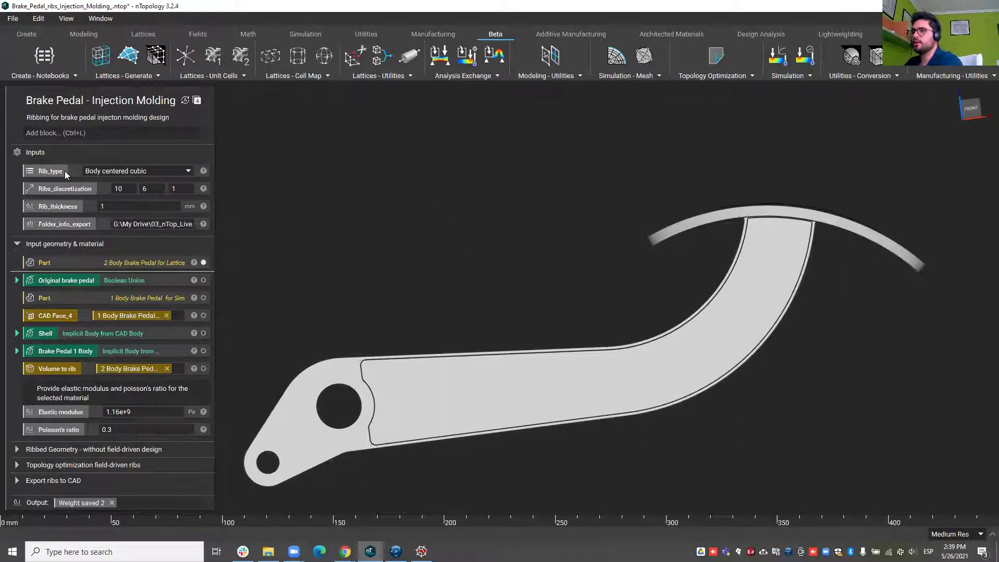
Collapse the input geometry section, expand the ribbed geometry without field-driven design, and display its Ribbed Pedal body for inspection.
{"action": "left_click", "coordinate": [17, 244]}
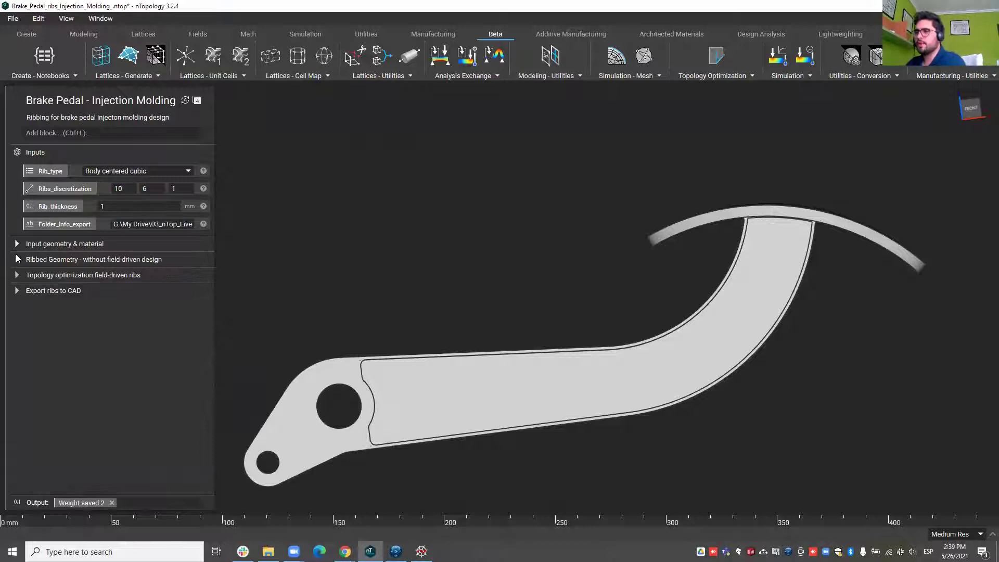
{"action": "left_click", "coordinate": [17, 259]}
{"action": "scroll", "coordinate": [71, 348], "scroll_direction": "down", "scroll_amount": 1}
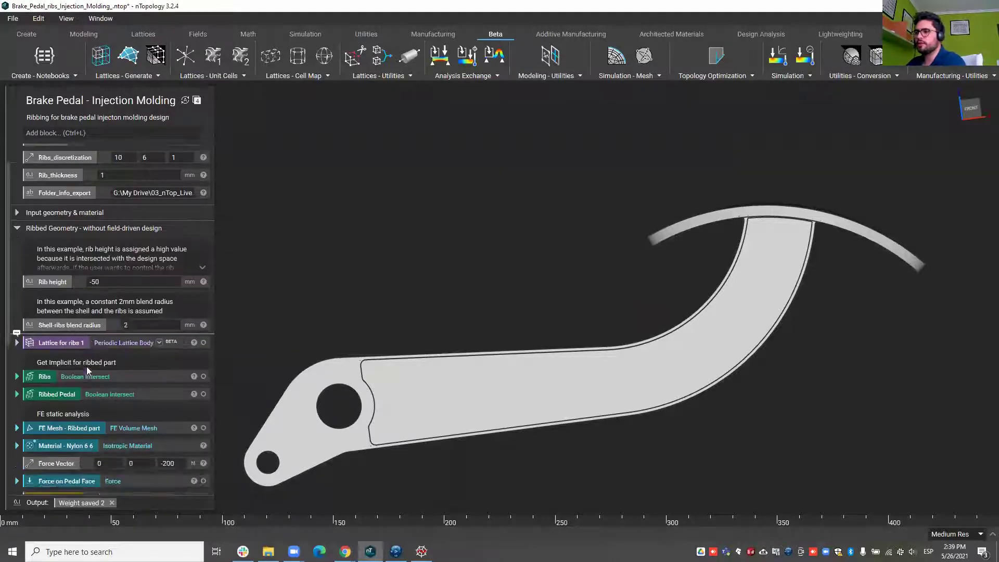
{"action": "left_click", "coordinate": [90, 394]}
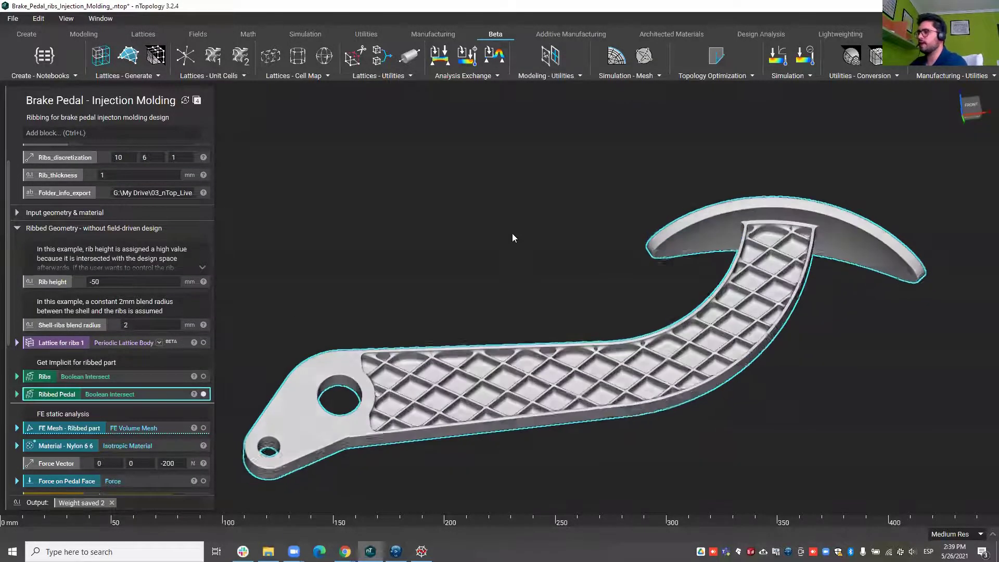
{"action": "right_click_drag", "start_coordinate": [512, 238], "coordinate": [499, 302]}
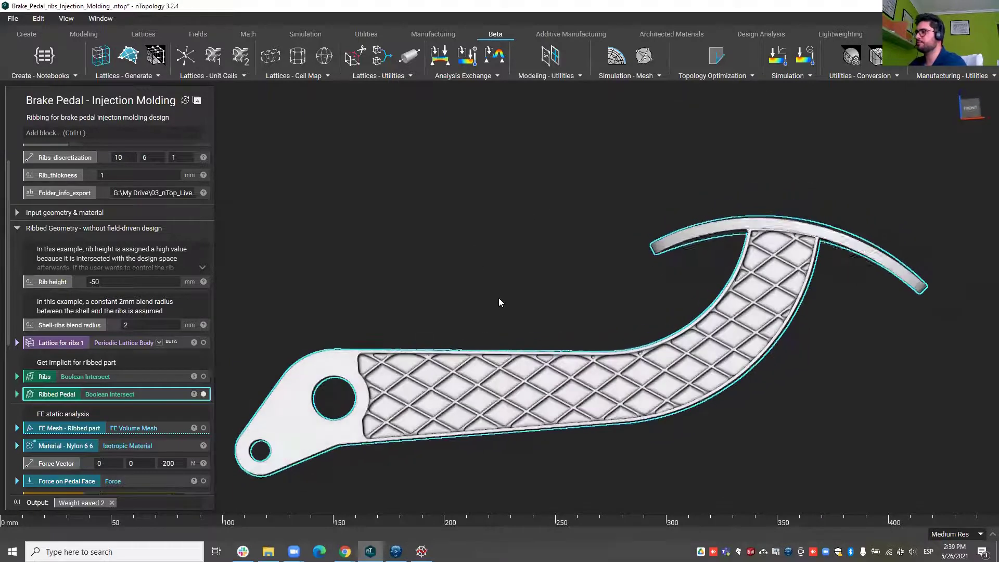
Display the ribbed pedal's static analysis and show its total displacement as a deformed shape at scale factor 0.23.
{"action": "scroll", "coordinate": [84, 416], "scroll_direction": "down", "scroll_amount": 4}
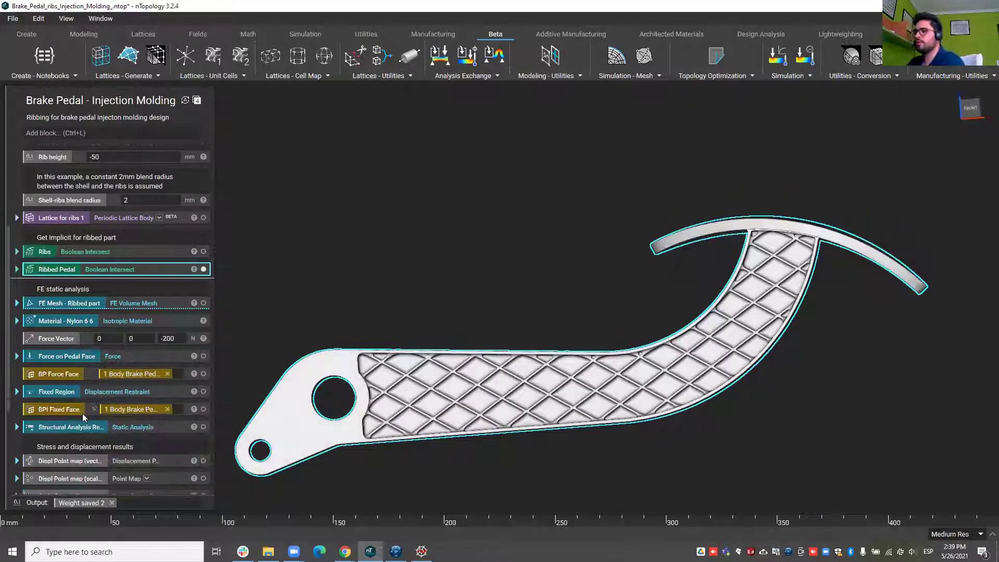
{"action": "left_click", "coordinate": [91, 427]}
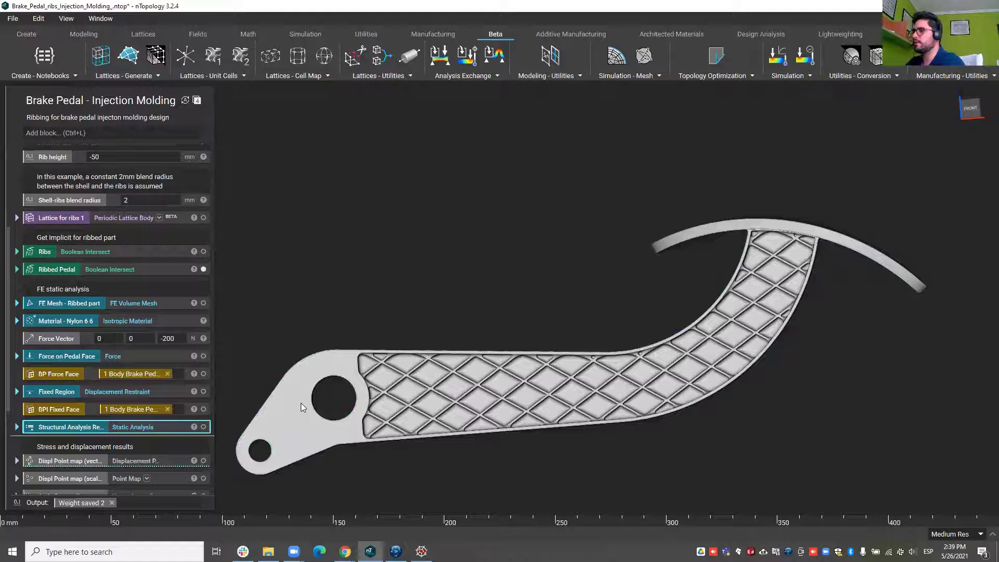
{"action": "left_click", "coordinate": [74, 322]}
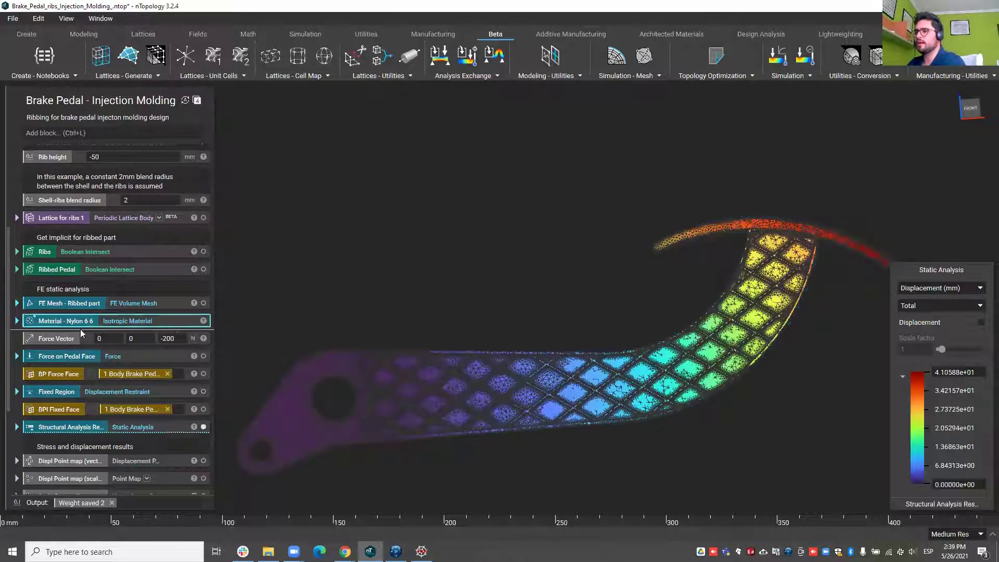
{"action": "left_click", "coordinate": [981, 323]}
{"action": "left_click_drag", "start_coordinate": [941, 350], "coordinate": [932, 368]}
{"action": "left_click", "coordinate": [928, 291]}
{"action": "left_click", "coordinate": [929, 291]}
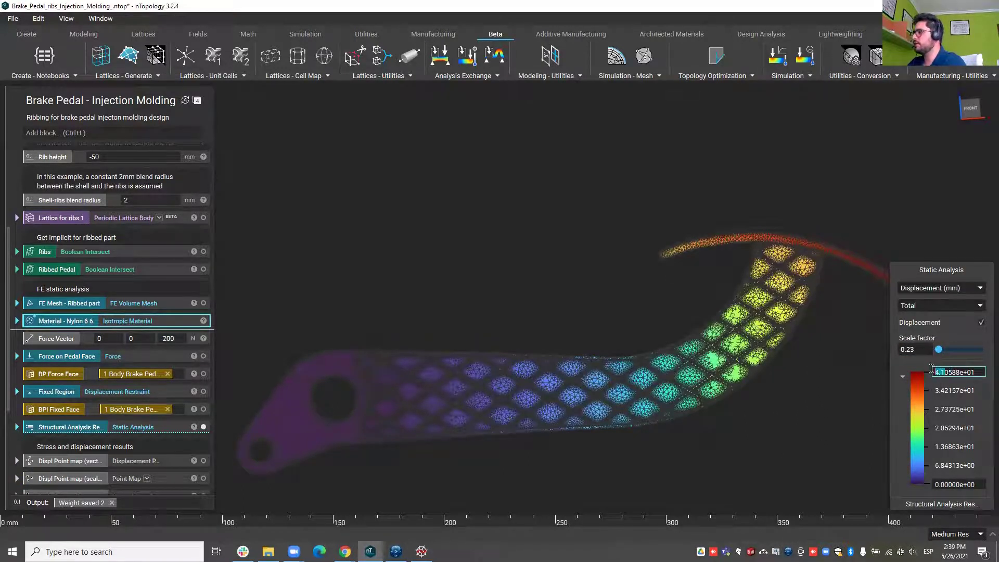
Switch the static analysis results to Von Mises stress in Pa and reduce the displacement scale factor to 0.
{"action": "left_click", "coordinate": [919, 287]}
{"action": "left_click", "coordinate": [925, 316]}
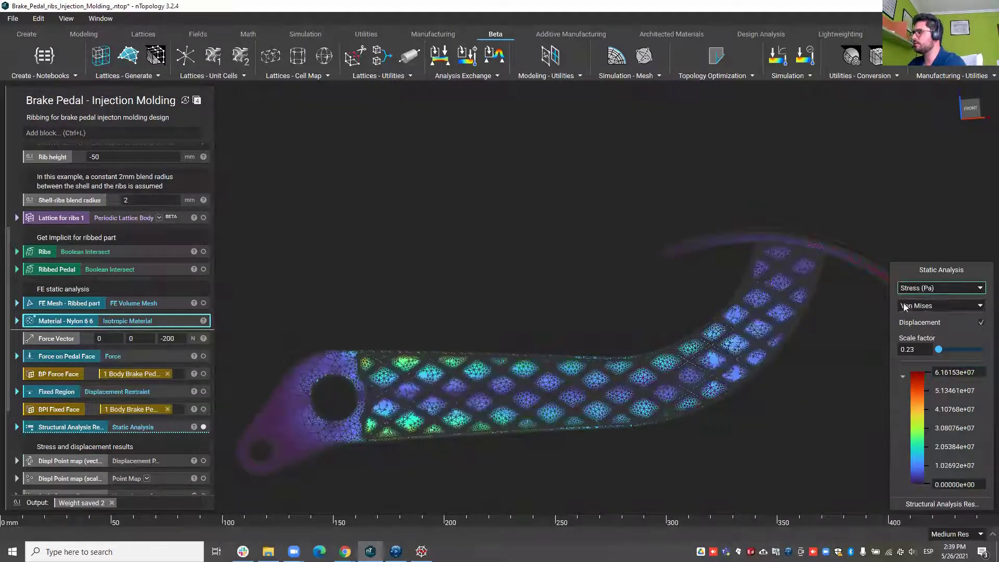
{"action": "middle_click_drag", "start_coordinate": [593, 392], "coordinate": [584, 357]}
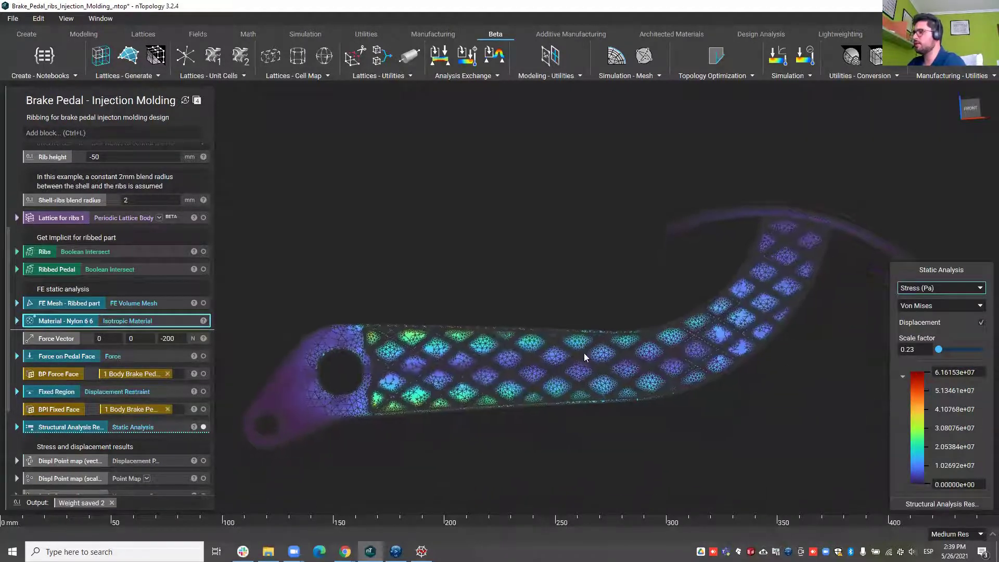
{"action": "right_click_drag", "start_coordinate": [584, 357], "coordinate": [562, 357]}
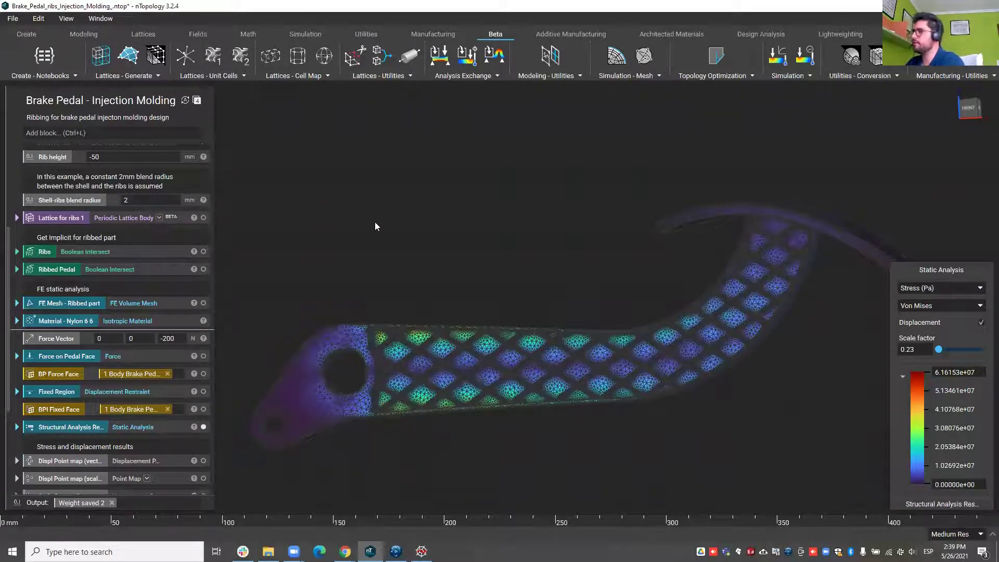
{"action": "left_click", "coordinate": [940, 351]}
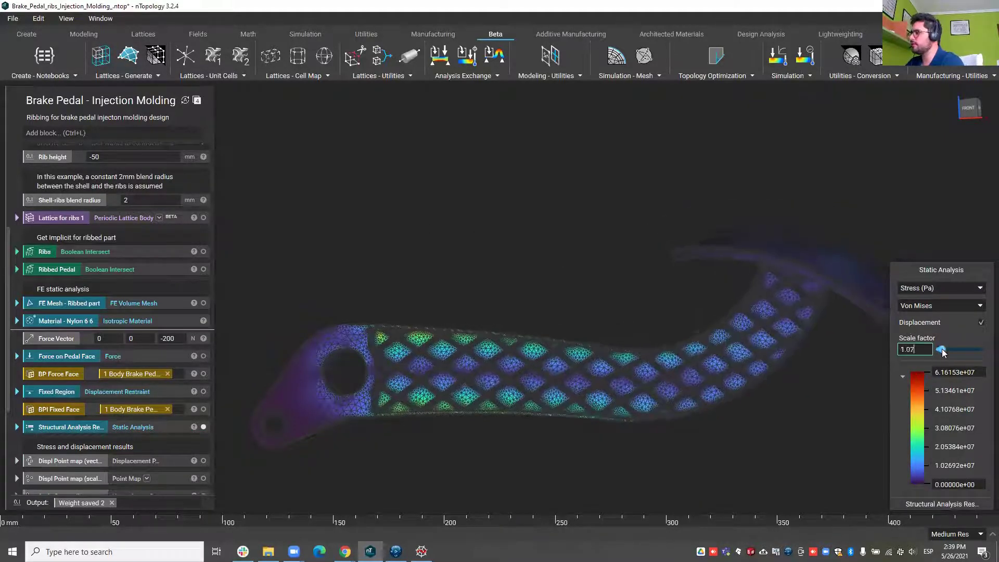
{"action": "left_click_drag", "start_coordinate": [940, 350], "coordinate": [932, 351]}
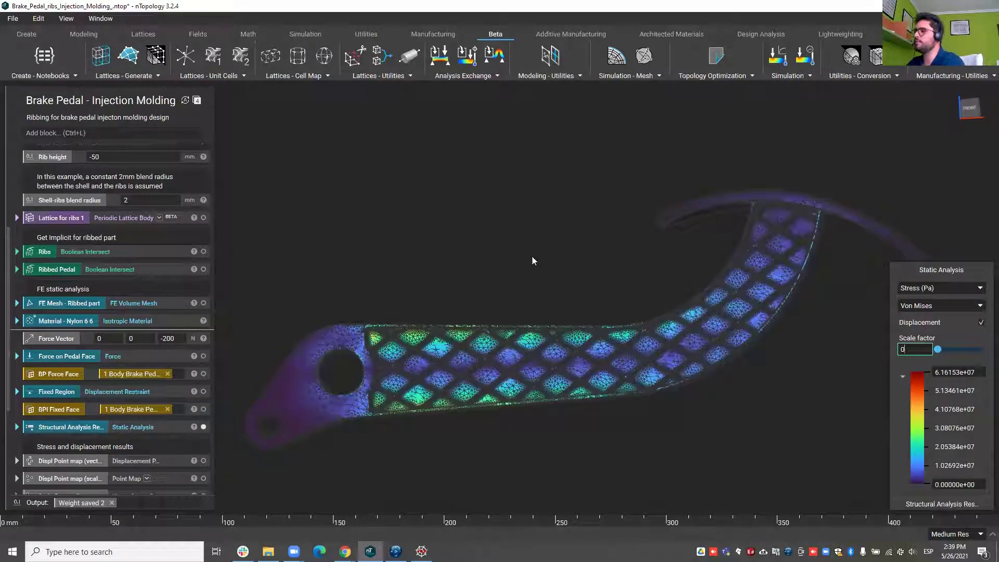
Review the stress and displacement result blocks of the non-field-driven design and collapse that section.
{"action": "scroll", "coordinate": [124, 326], "scroll_direction": "down", "scroll_amount": 2}
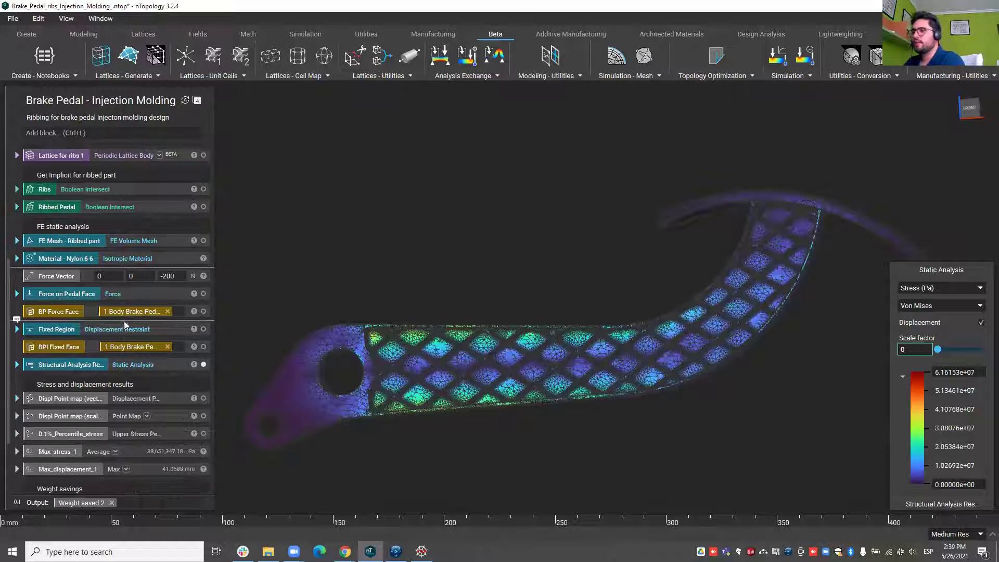
{"action": "scroll", "coordinate": [124, 326], "scroll_direction": "down", "scroll_amount": 4}
{"action": "scroll", "coordinate": [88, 402], "scroll_direction": "up", "scroll_amount": 6}
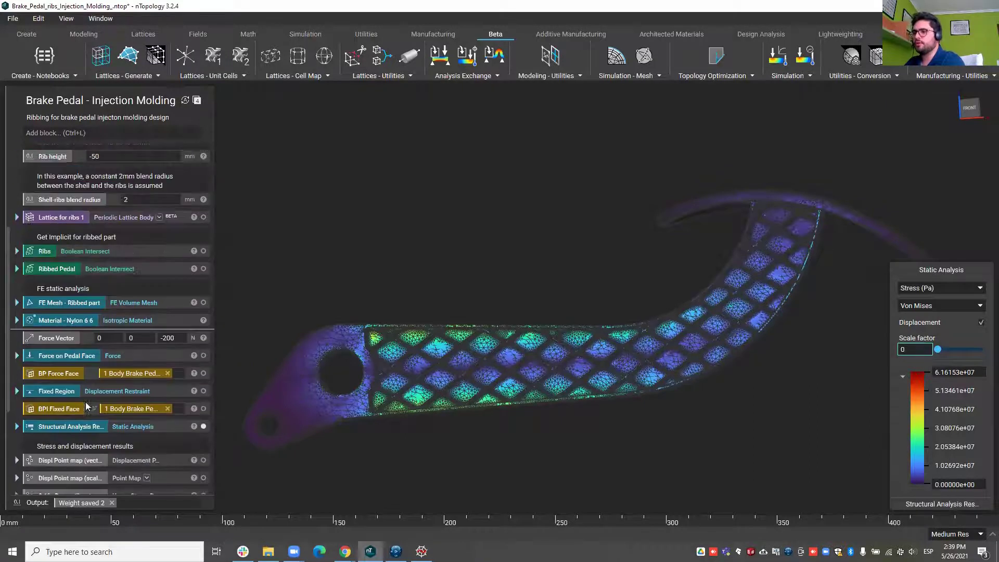
{"action": "scroll", "coordinate": [88, 406], "scroll_direction": "up", "scroll_amount": 5}
{"action": "left_click", "coordinate": [16, 228]}
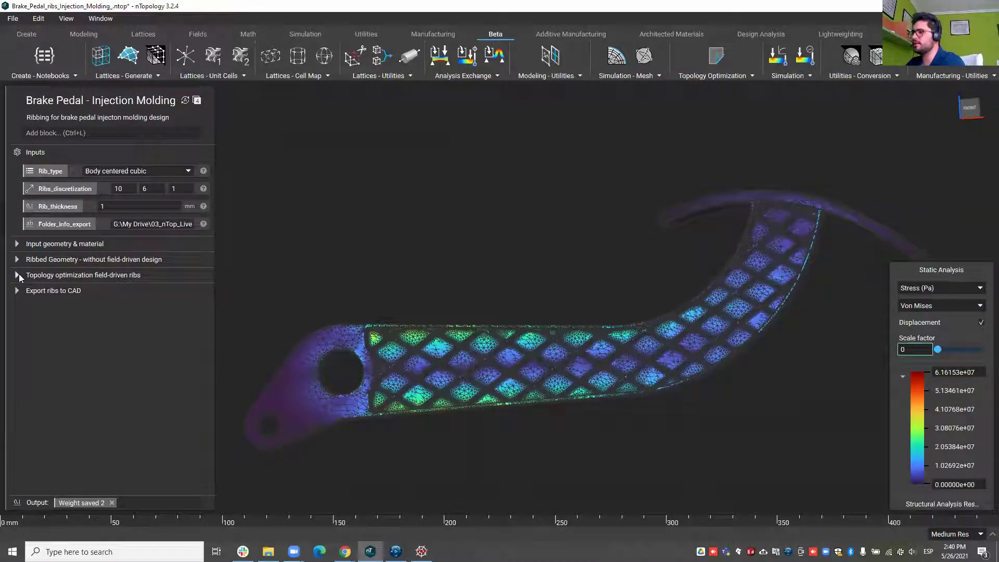
Expand the topology optimization field-driven ribs section and display the TopOpt Result followed by its smoothened body.
{"action": "key", "text": "alt+Tab"}
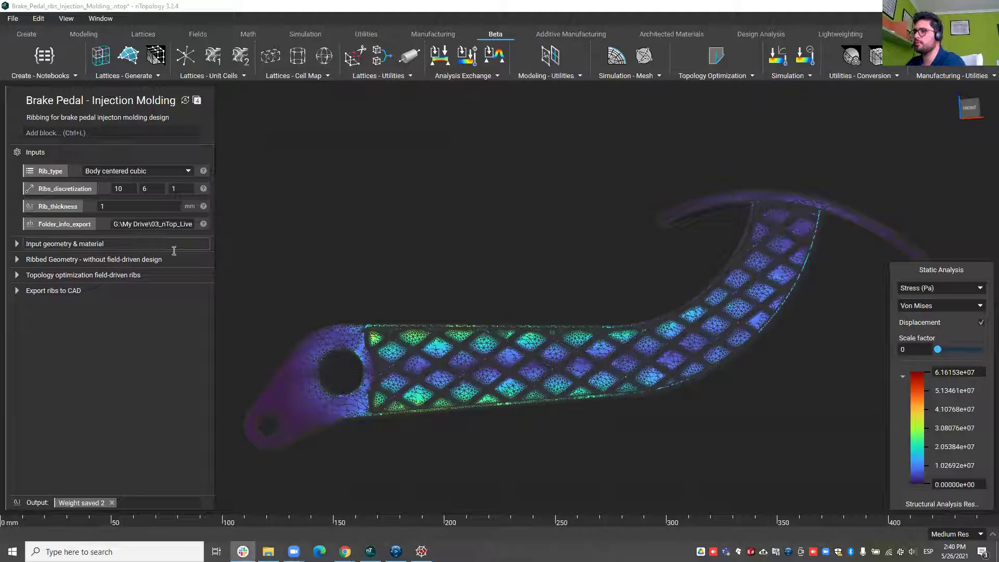
{"action": "left_click", "coordinate": [52, 275]}
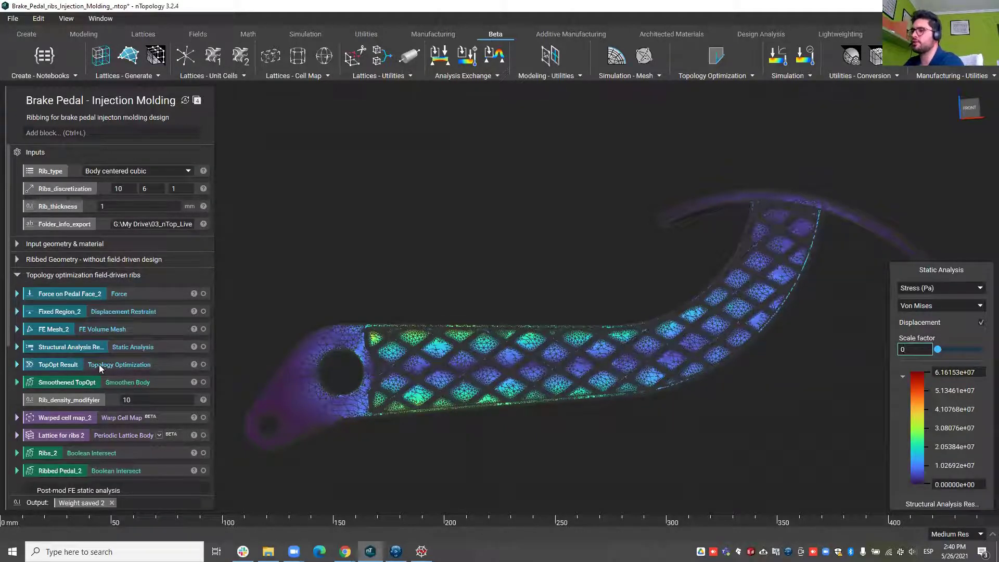
{"action": "scroll", "coordinate": [99, 365], "scroll_direction": "down", "scroll_amount": 2}
{"action": "scroll", "coordinate": [115, 343], "scroll_direction": "down", "scroll_amount": 1}
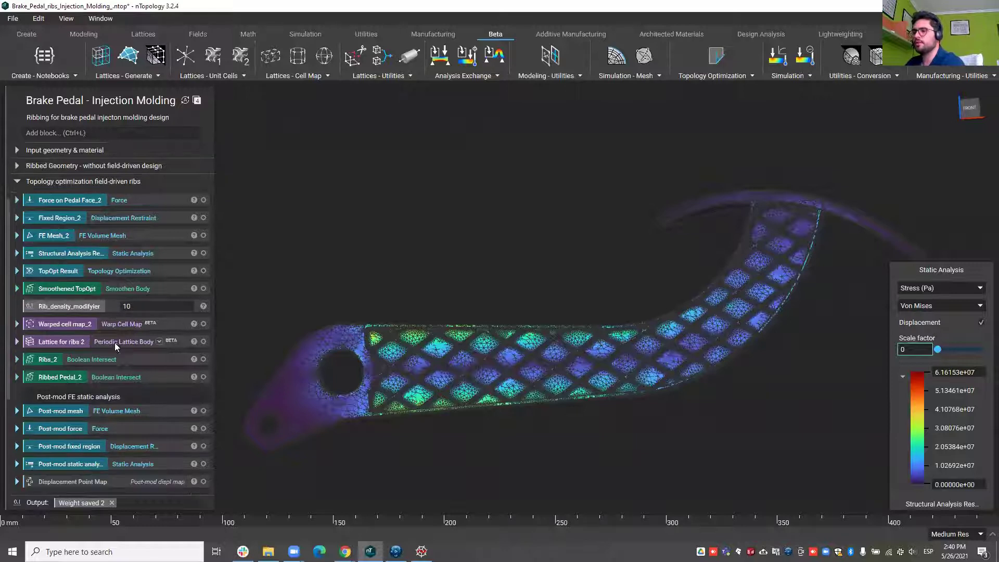
{"action": "left_click", "coordinate": [75, 277]}
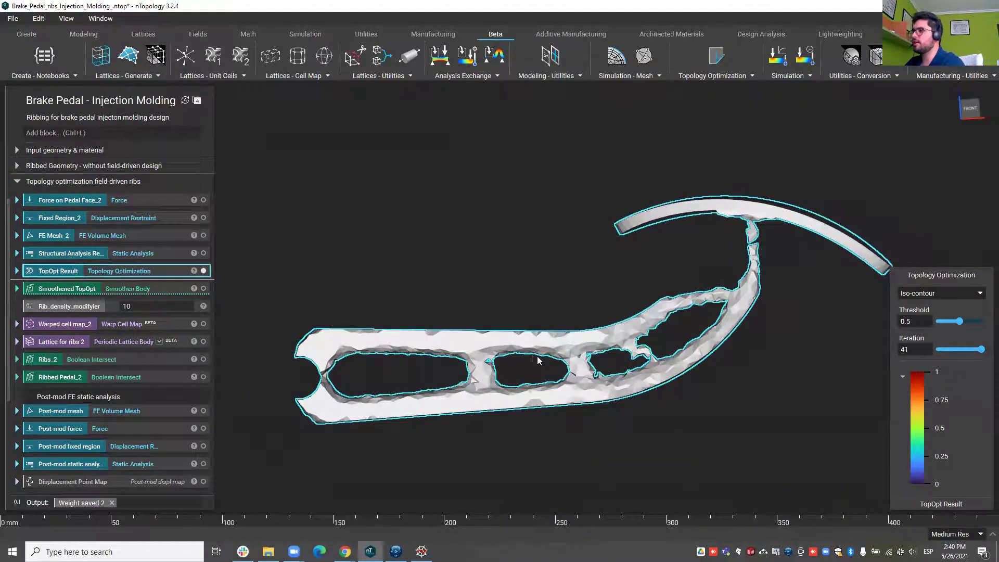
{"action": "left_click", "coordinate": [132, 289]}
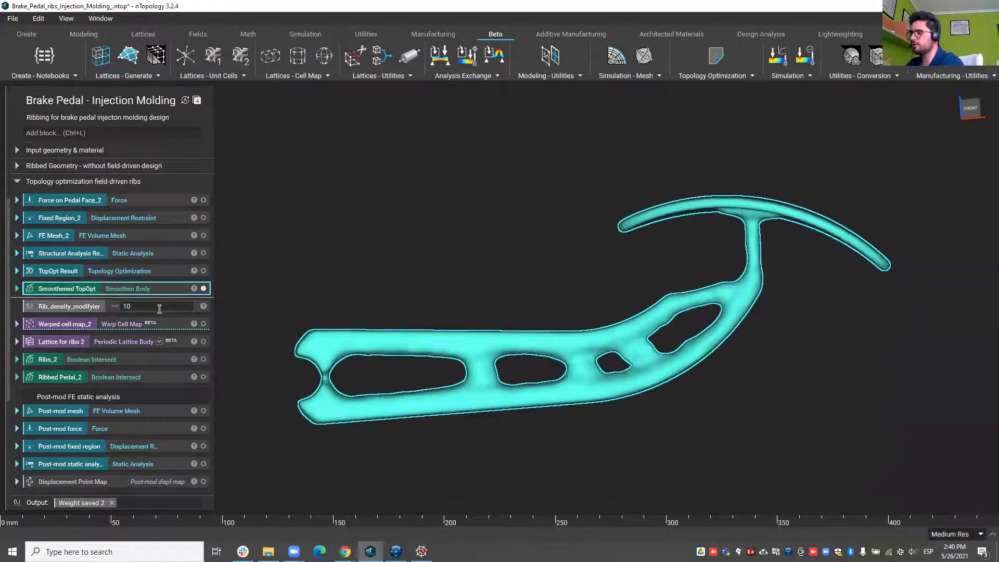
Preview the warped cell map over the smoothened body, hide it again, and inspect the Ribbed_Pedal_2 body.
{"action": "left_click", "coordinate": [203, 324]}
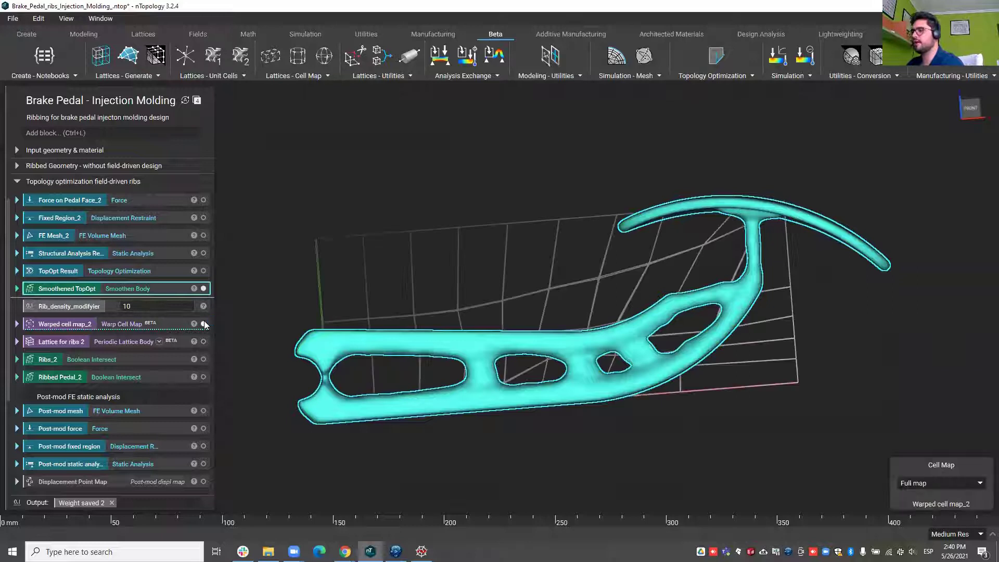
{"action": "left_click", "coordinate": [203, 323]}
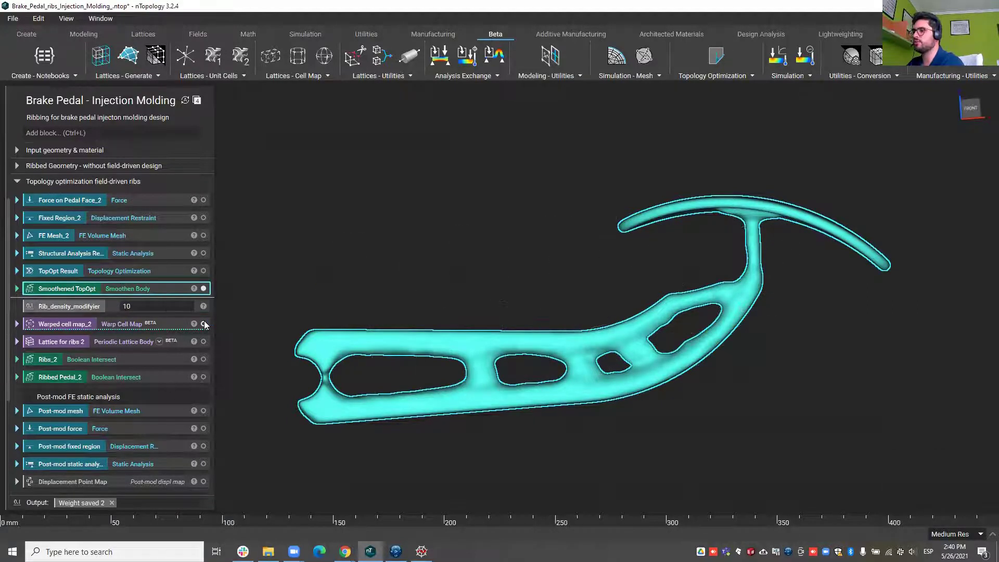
{"action": "left_click", "coordinate": [156, 372]}
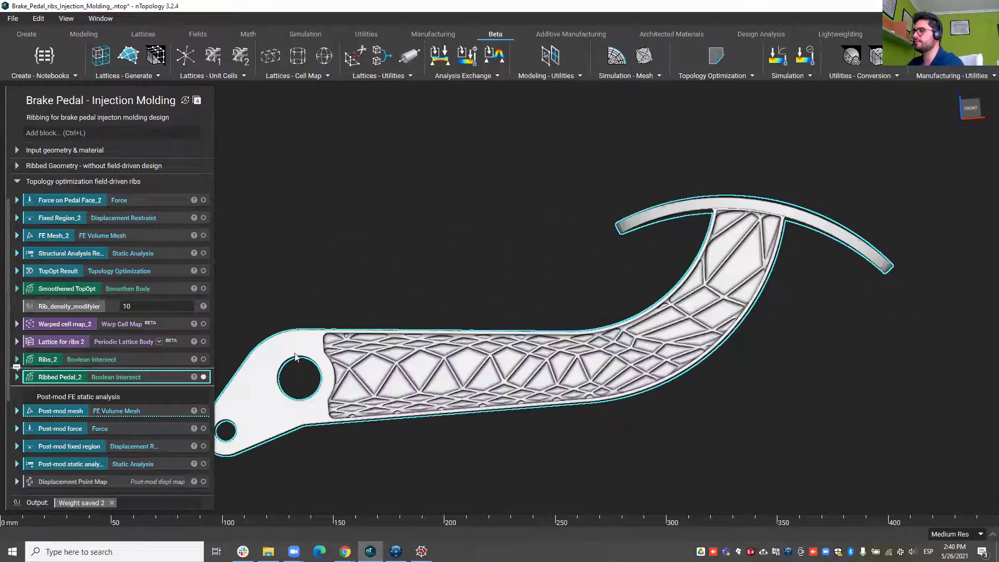
{"action": "middle_click_drag", "start_coordinate": [422, 345], "coordinate": [450, 324]}
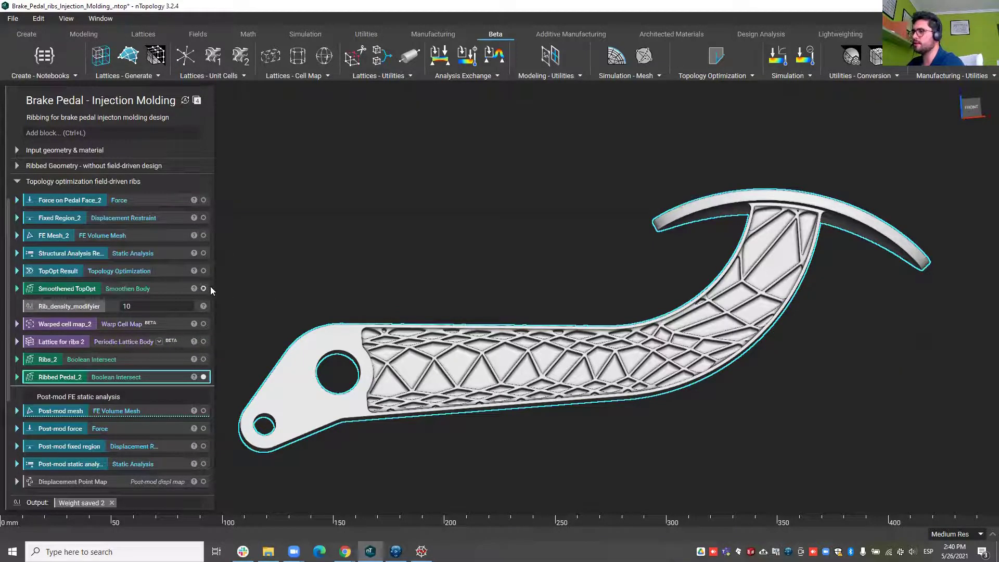
{"action": "scroll", "coordinate": [475, 305], "scroll_direction": "up", "scroll_amount": 3}
{"action": "scroll", "coordinate": [469, 369], "scroll_direction": "down", "scroll_amount": 1}
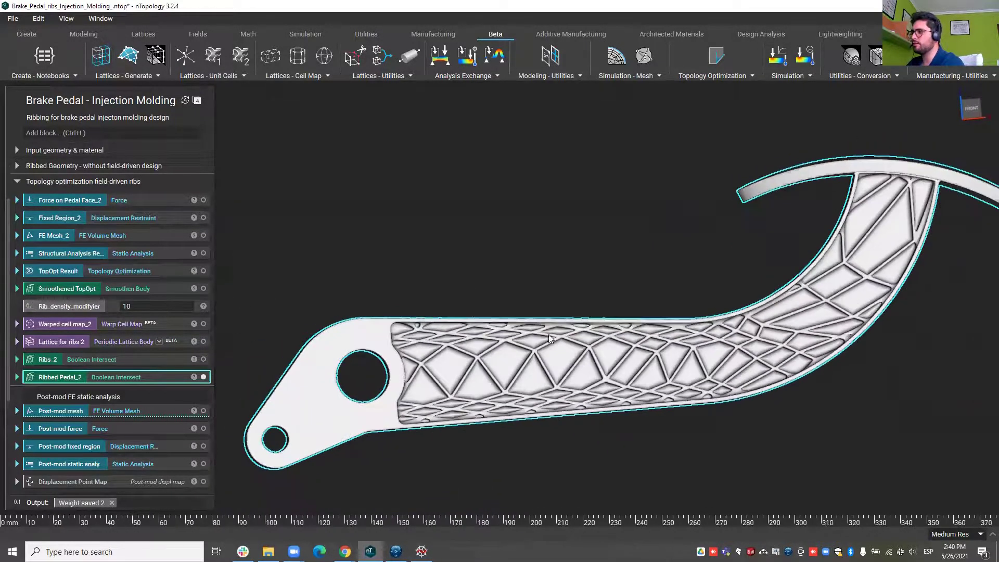
Overlay the smoothened topology body on Ribbed_Pedal_2 and mark its load paths along the arm with freehand blue strokes.
{"action": "left_click", "coordinate": [204, 289]}
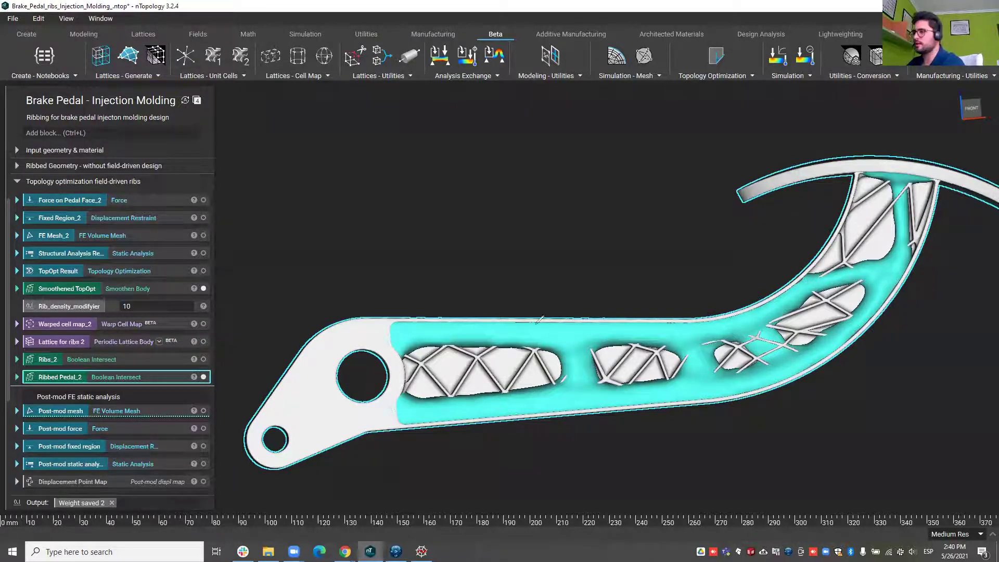
{"action": "key", "text": "ctrl+2"}
{"action": "mouse_move", "coordinate": [416, 331]}
{"action": "left_mouse_down"}
{"action": "mouse_move", "coordinate": [562, 326]}
{"action": "mouse_move", "coordinate": [583, 397]}
{"action": "mouse_move", "coordinate": [440, 409]}
{"action": "left_mouse_up"}
{"action": "mouse_move", "coordinate": [585, 331]}
{"action": "left_mouse_down"}
{"action": "mouse_move", "coordinate": [700, 343]}
{"action": "mouse_move", "coordinate": [683, 393]}
{"action": "left_mouse_up"}
{"action": "left_click_drag", "start_coordinate": [610, 391], "coordinate": [604, 396]}
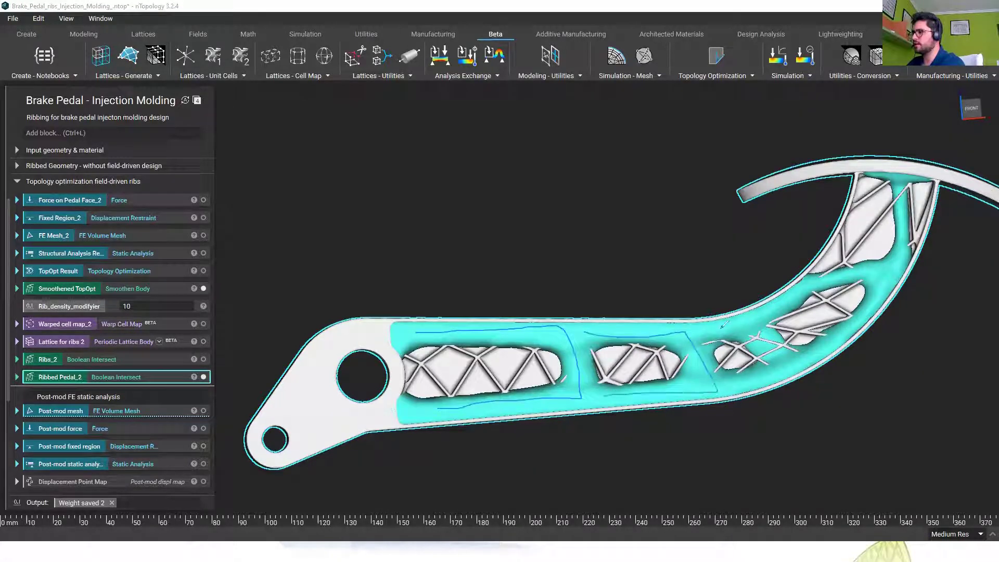
{"action": "mouse_move", "coordinate": [716, 336]}
{"action": "left_mouse_down"}
{"action": "mouse_move", "coordinate": [763, 323]}
{"action": "mouse_move", "coordinate": [779, 346]}
{"action": "left_mouse_up"}
{"action": "mouse_move", "coordinate": [781, 301]}
{"action": "left_mouse_down"}
{"action": "mouse_move", "coordinate": [814, 281]}
{"action": "mouse_move", "coordinate": [871, 269]}
{"action": "mouse_move", "coordinate": [879, 296]}
{"action": "mouse_move", "coordinate": [800, 354]}
{"action": "left_mouse_up"}
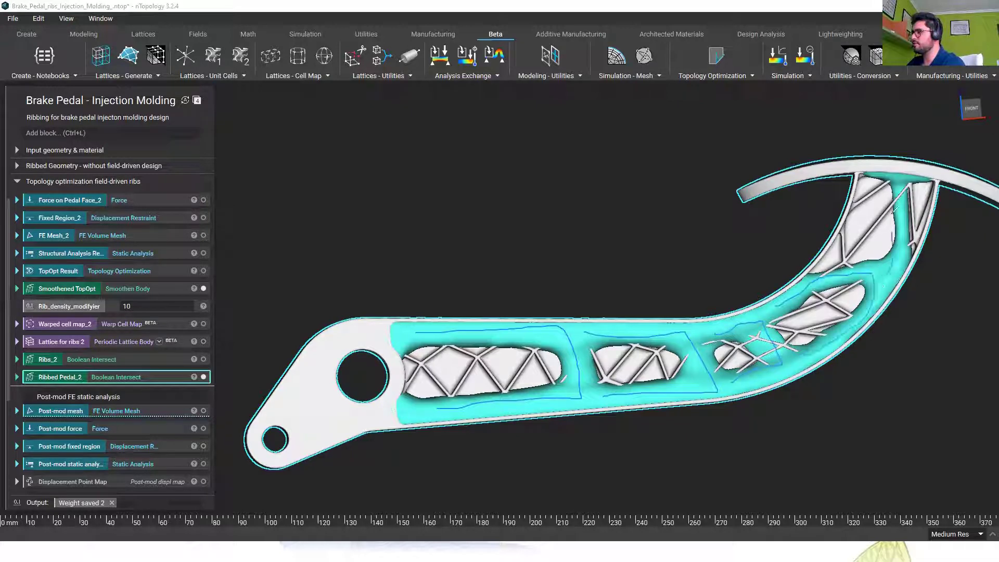
{"action": "left_click_drag", "start_coordinate": [893, 232], "coordinate": [890, 198]}
{"action": "left_click_drag", "start_coordinate": [890, 198], "coordinate": [889, 177]}
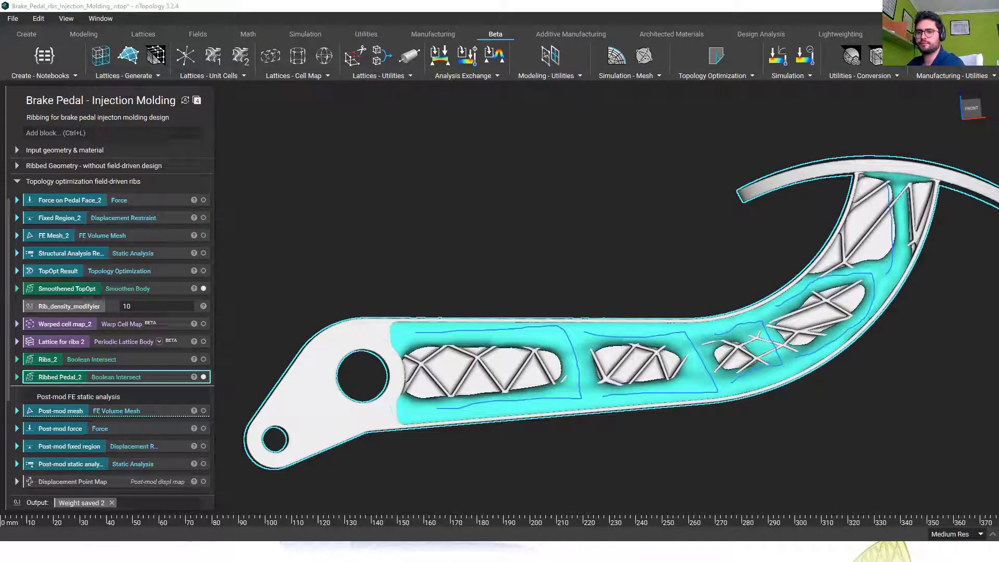
Replace the smoothened body overlay with the post-mod static analysis and check its deformed shape at scale factor 0.59.
{"action": "left_click", "coordinate": [203, 289]}
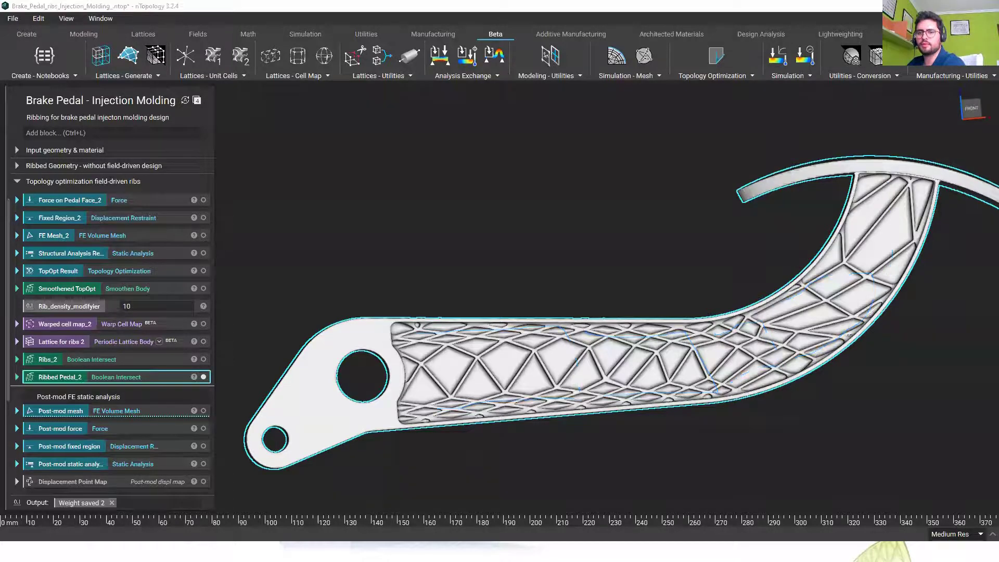
{"action": "left_click", "coordinate": [161, 464]}
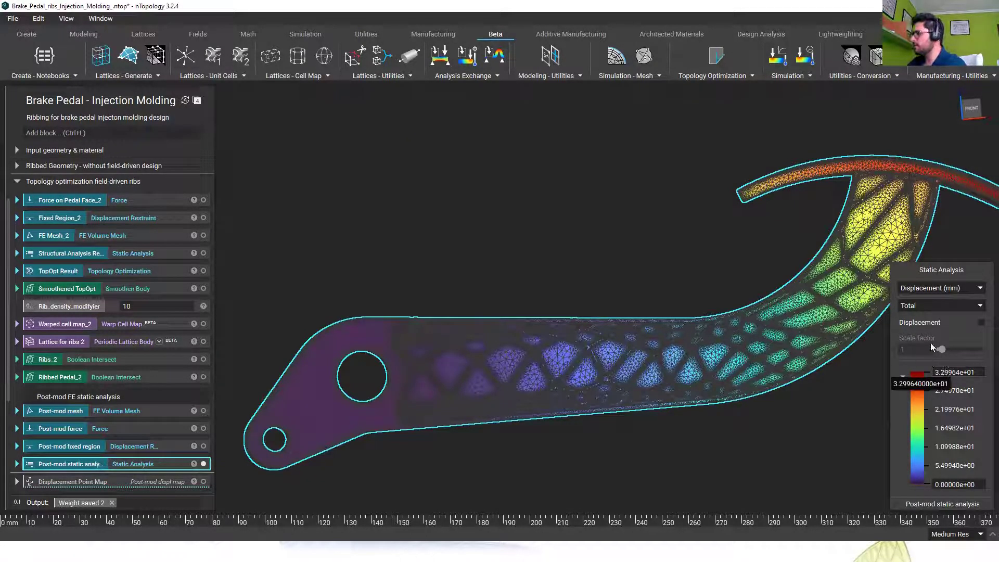
{"action": "left_click", "coordinate": [982, 323]}
{"action": "left_click_drag", "start_coordinate": [945, 349], "coordinate": [940, 351]}
{"action": "left_click", "coordinate": [982, 323]}
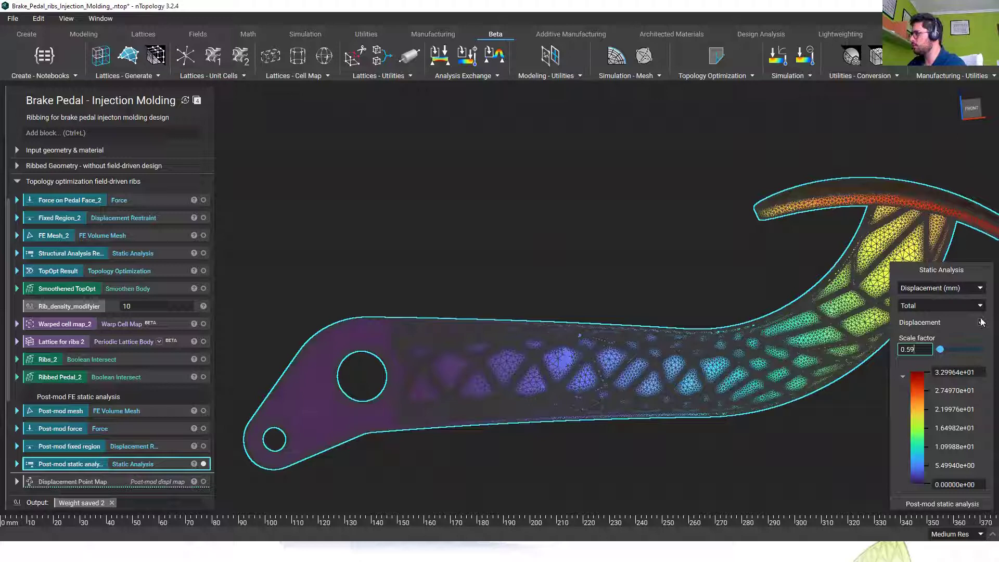
{"action": "left_click", "coordinate": [983, 323]}
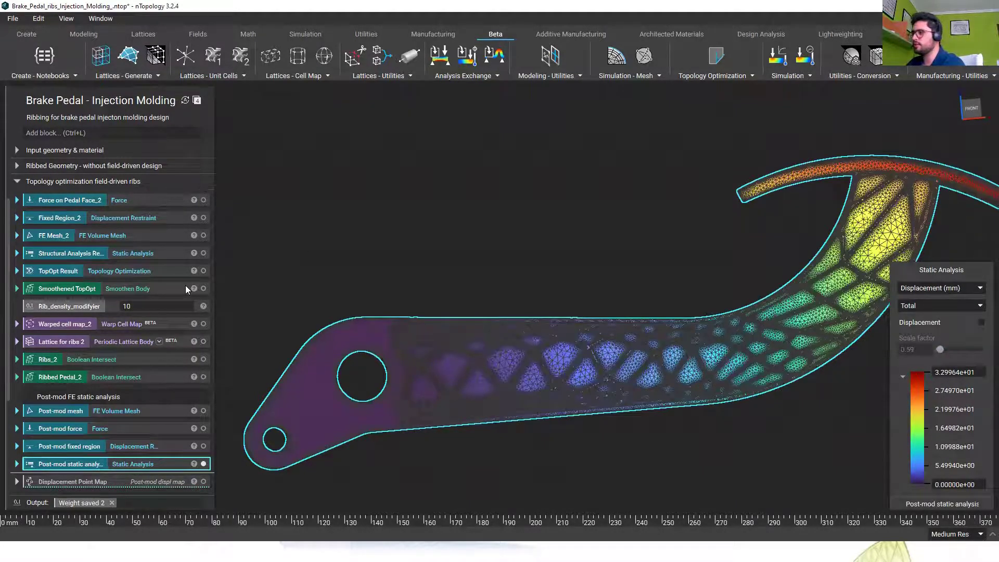
Switch the post-mod static analysis result to Von Mises stress in Pa and examine the ribs near the pivot hole.
{"action": "left_click", "coordinate": [969, 288]}
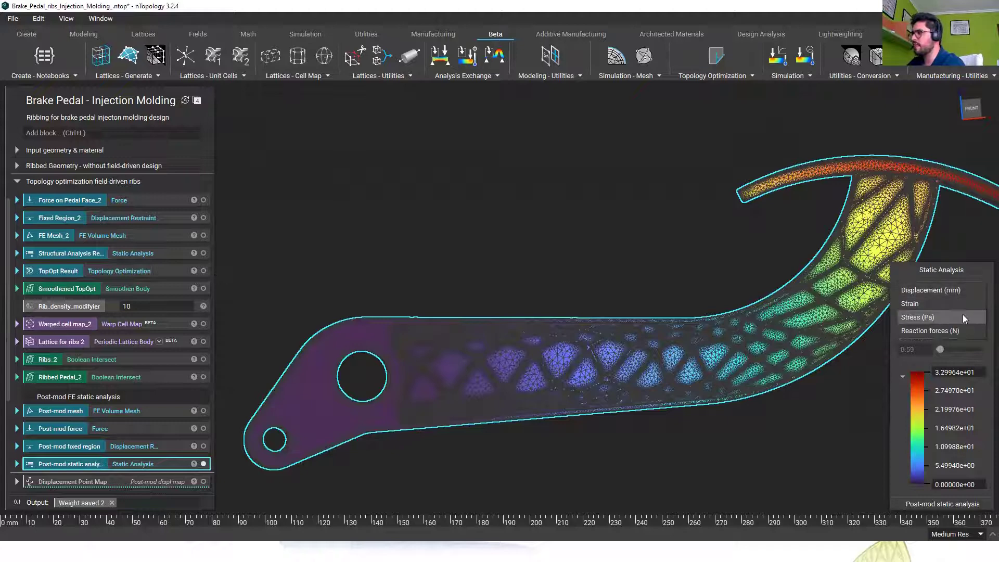
{"action": "left_click", "coordinate": [963, 315]}
{"action": "right_click_drag", "start_coordinate": [594, 301], "coordinate": [551, 334]}
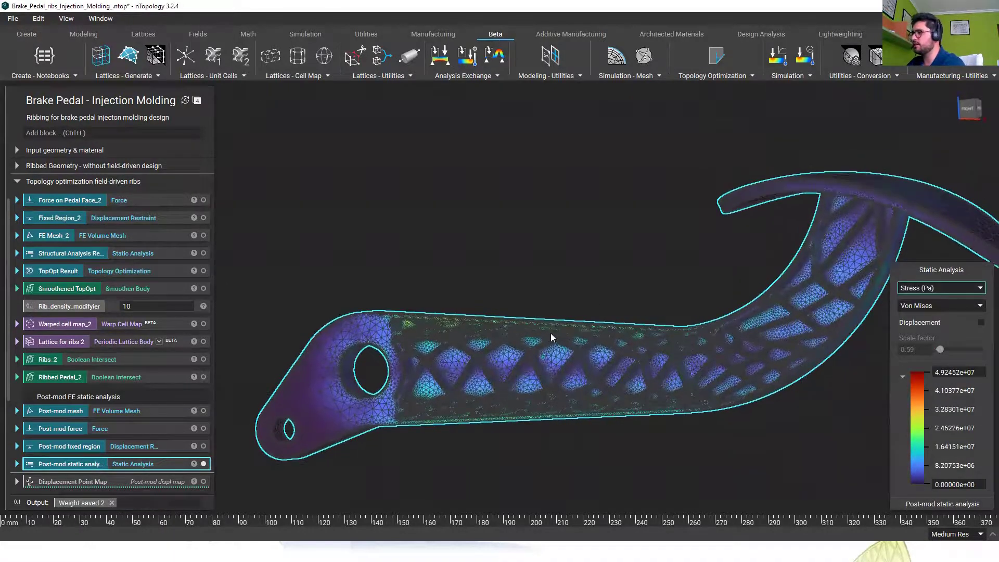
{"action": "scroll", "coordinate": [482, 347], "scroll_direction": "up", "scroll_amount": 5}
{"action": "right_click_drag", "start_coordinate": [483, 340], "coordinate": [622, 256]}
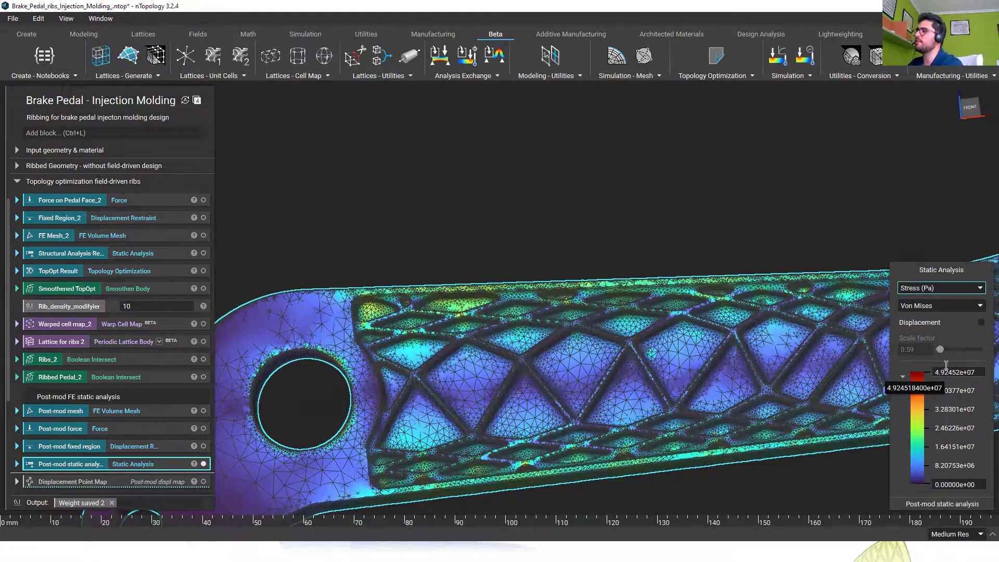
{"action": "mouse_move", "coordinate": [780, 236]}
{"action": "left_mouse_down"}
{"action": "mouse_move", "coordinate": [714, 264]}
{"action": "mouse_move", "coordinate": [683, 345]}
{"action": "mouse_move", "coordinate": [792, 236]}
{"action": "left_mouse_up"}
{"action": "scroll", "coordinate": [338, 318], "scroll_direction": "down", "scroll_amount": 3}
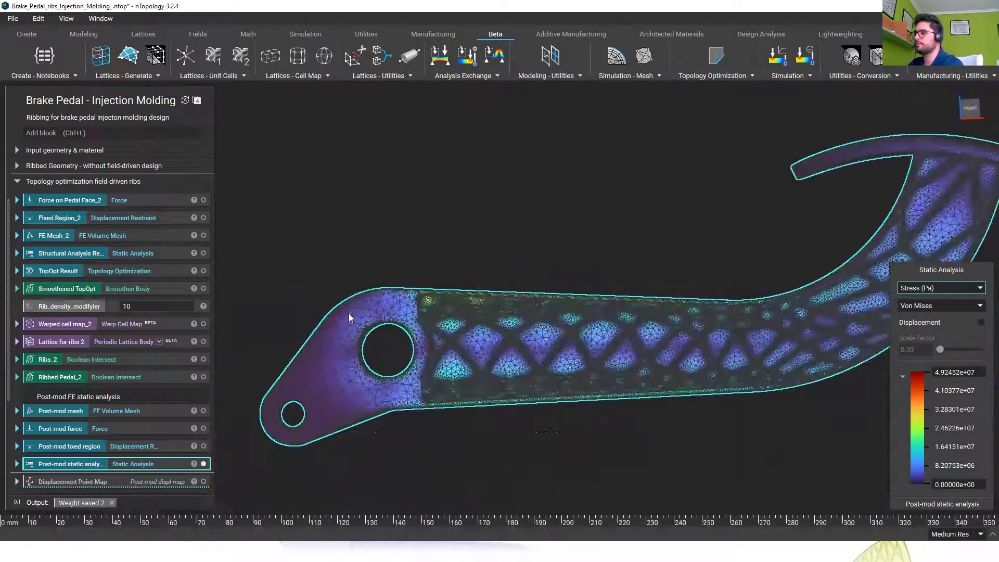
{"action": "left_click_drag", "start_coordinate": [348, 313], "coordinate": [68, 305]}
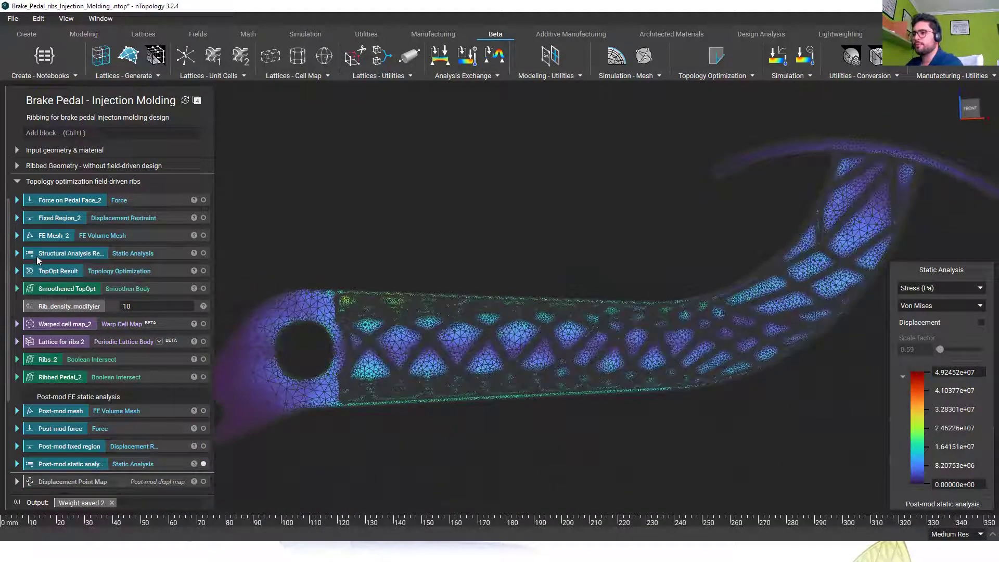
Collapse the topology optimization field-driven ribs section and review the Rib_type options and Ribs_discretization input without changing them.
{"action": "left_click", "coordinate": [17, 182]}
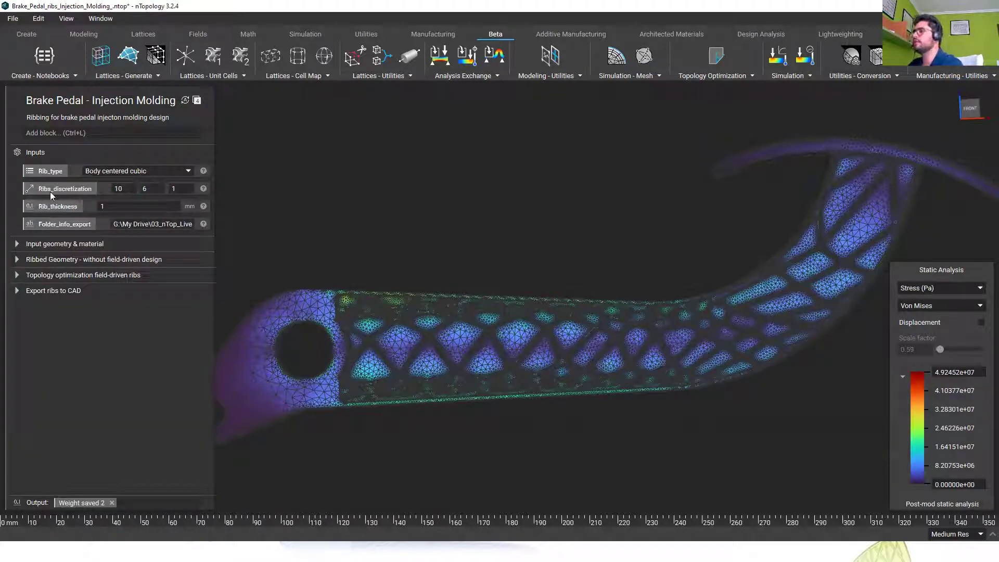
{"action": "left_click", "coordinate": [109, 171]}
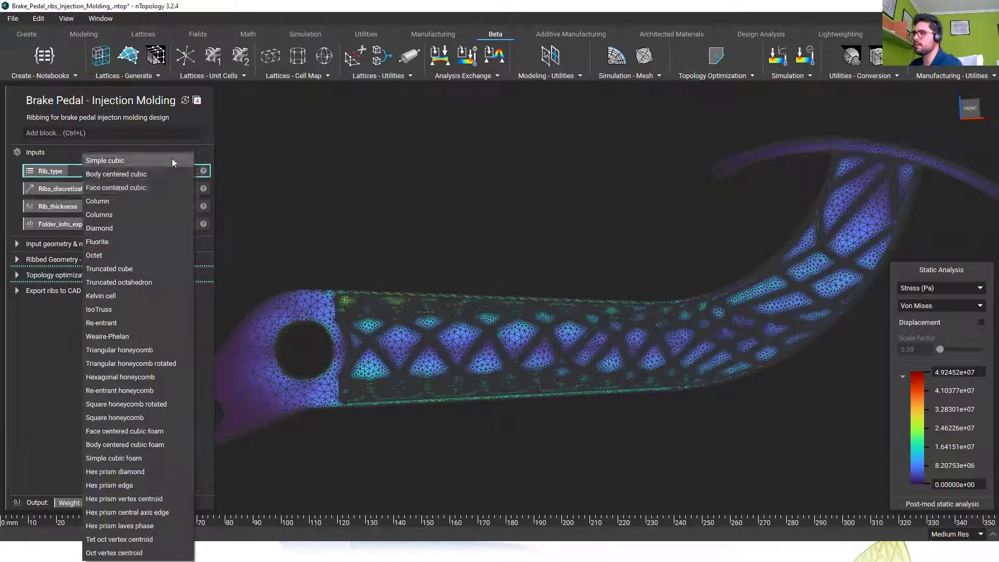
{"action": "left_click", "coordinate": [363, 137]}
{"action": "double_click", "coordinate": [134, 190]}
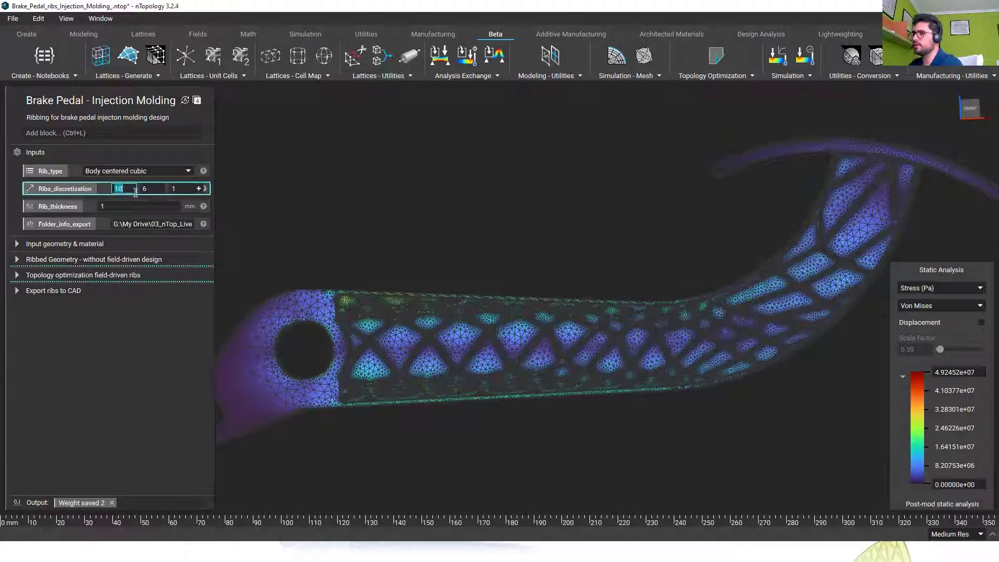
Expand the input geometry and non-field-driven ribbed geometry sections and display the whole Ribbed Pedal body.
{"action": "left_click", "coordinate": [14, 245]}
{"action": "left_click", "coordinate": [17, 450]}
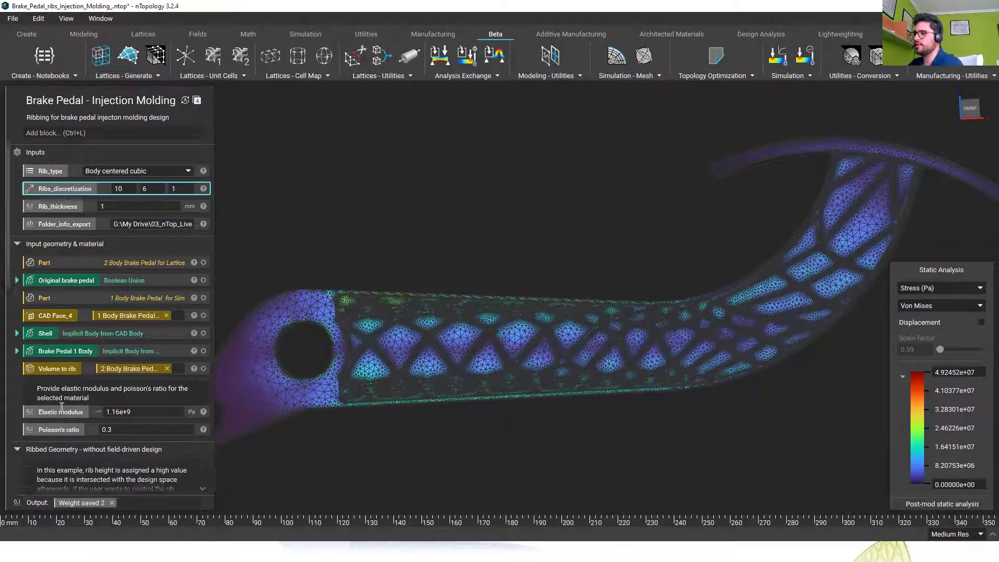
{"action": "scroll", "coordinate": [75, 385], "scroll_direction": "down", "scroll_amount": 5}
{"action": "left_click", "coordinate": [76, 337]}
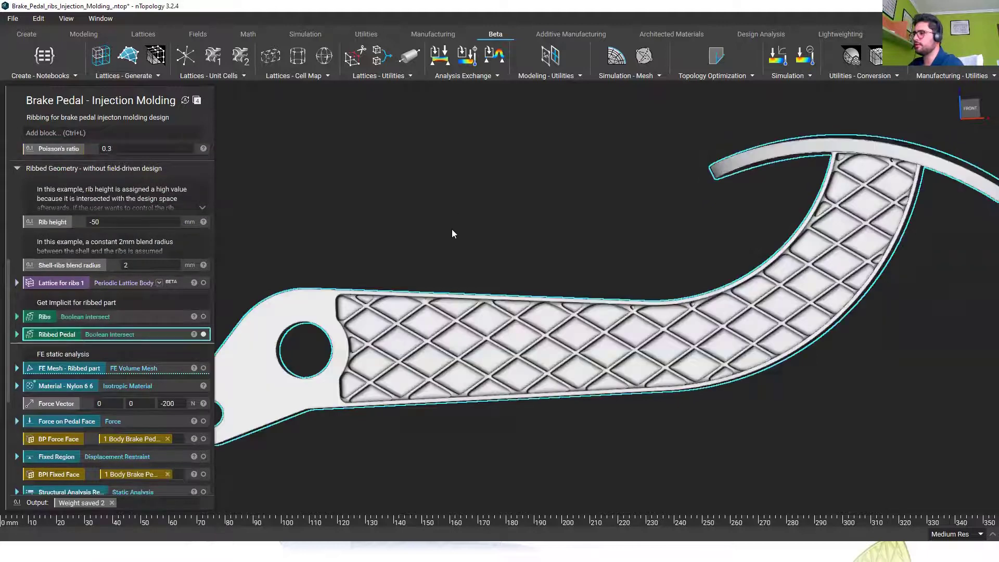
{"action": "scroll", "coordinate": [458, 260], "scroll_direction": "down", "scroll_amount": 2}
Set the first two Ribs_discretization values to 5 and 3 and recompute the ribs.
{"action": "scroll", "coordinate": [109, 262], "scroll_direction": "up", "scroll_amount": 5}
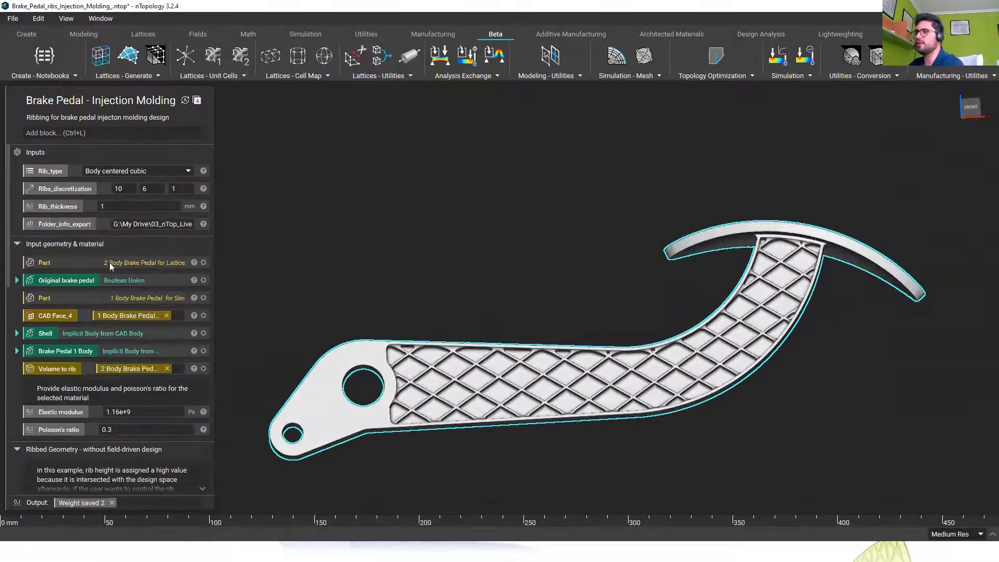
{"action": "double_click", "coordinate": [127, 188]}
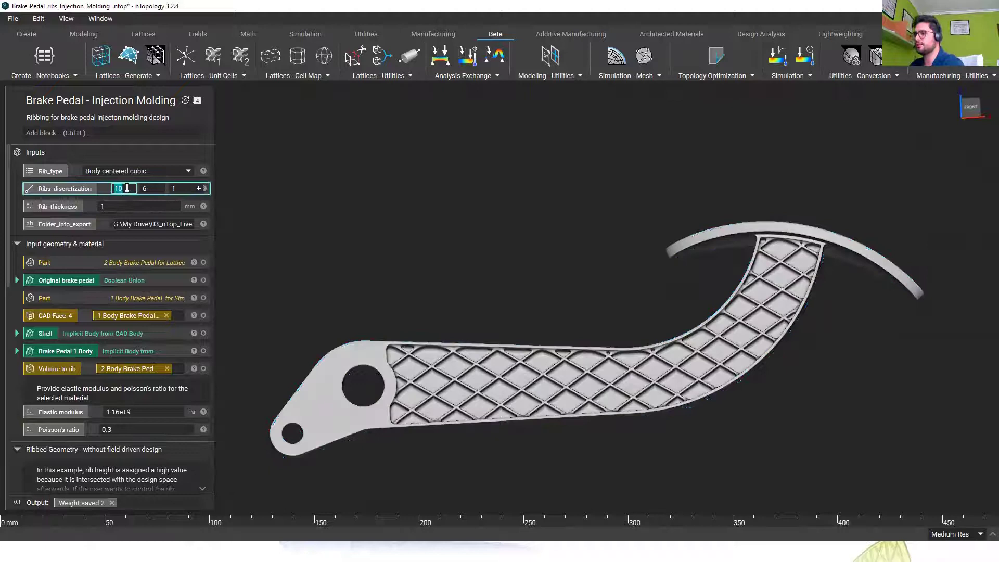
{"action": "type", "text": "5"}
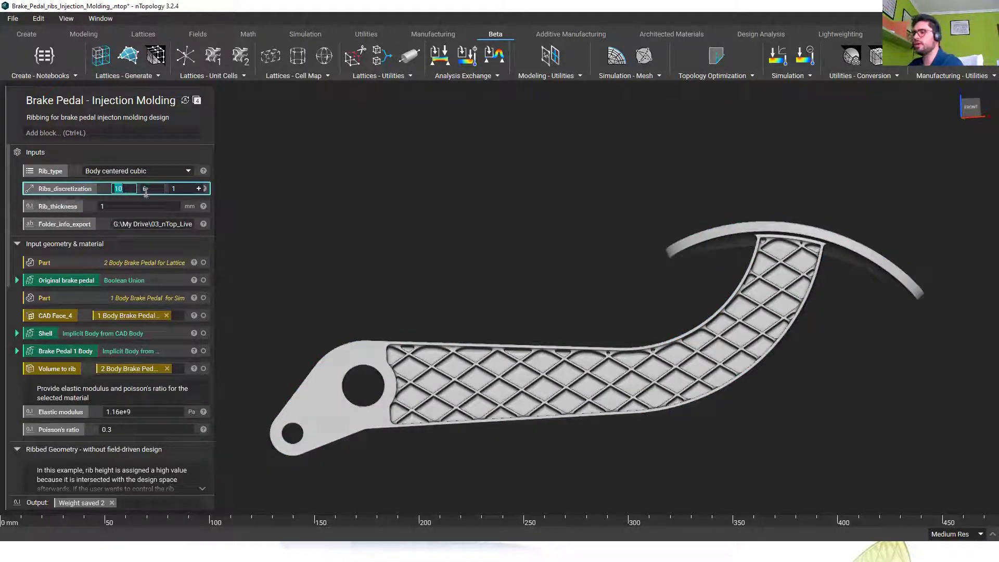
{"action": "double_click", "coordinate": [152, 189]}
{"action": "type", "text": "3"}
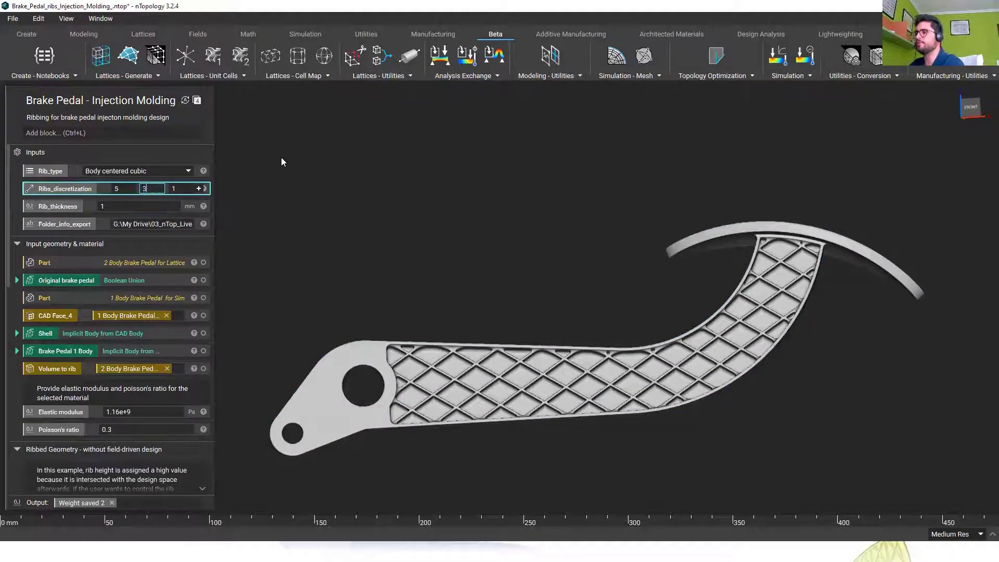
{"action": "left_click", "coordinate": [281, 158]}
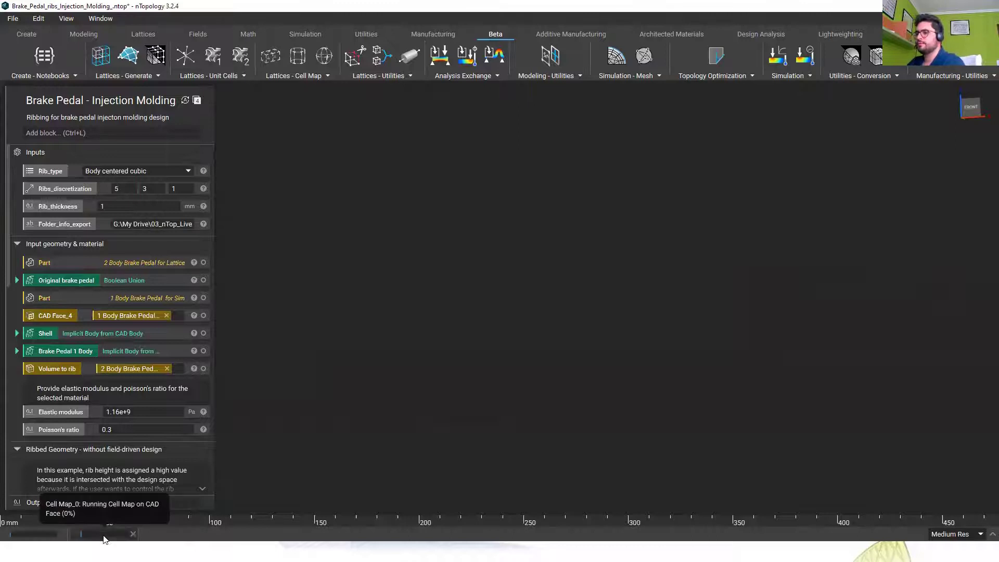
Check the recomputation progress and examine the rebuilt uniform ribs on the Ribbed Pedal from an angled view.
{"action": "scroll", "coordinate": [133, 394], "scroll_direction": "down", "scroll_amount": 3}
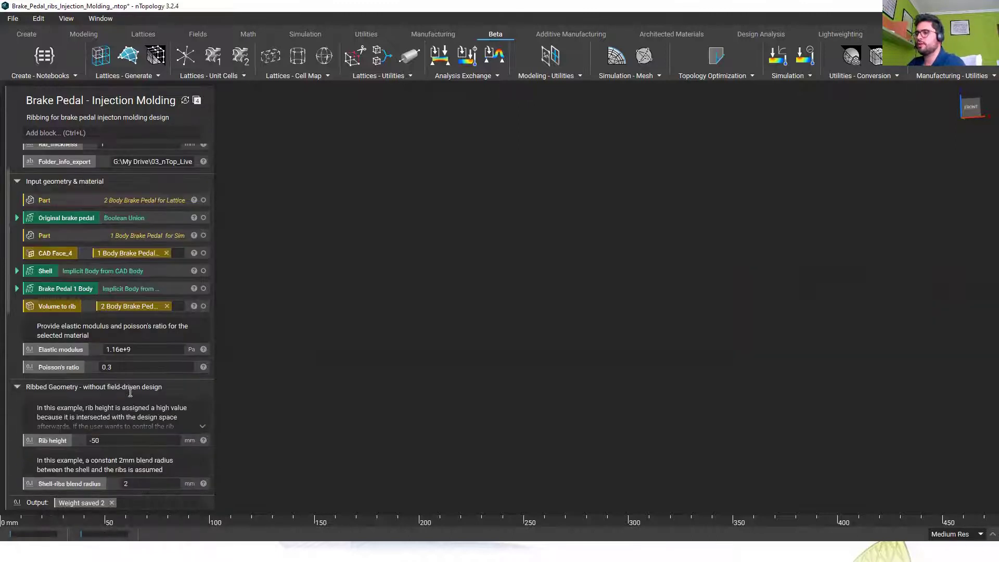
{"action": "scroll", "coordinate": [135, 313], "scroll_direction": "up", "scroll_amount": 3}
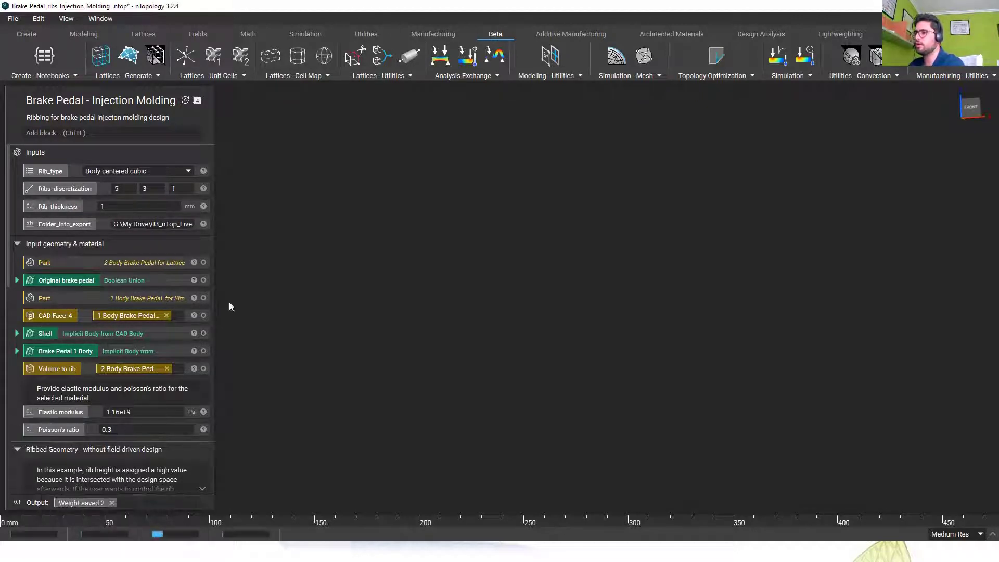
{"action": "scroll", "coordinate": [138, 320], "scroll_direction": "down", "scroll_amount": 1}
{"action": "scroll", "coordinate": [210, 359], "scroll_direction": "down", "scroll_amount": 3}
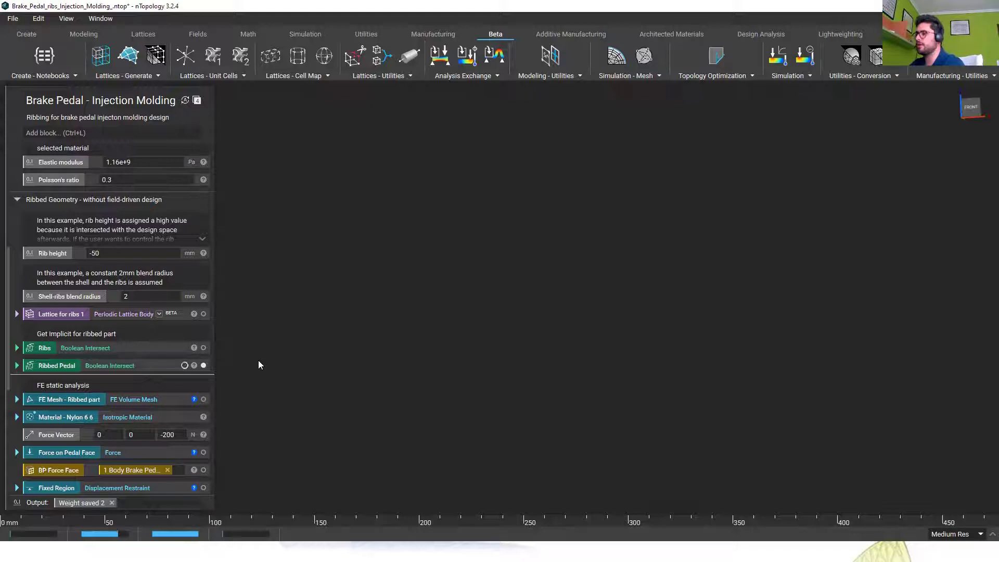
{"action": "mouse_move", "coordinate": [112, 536]}
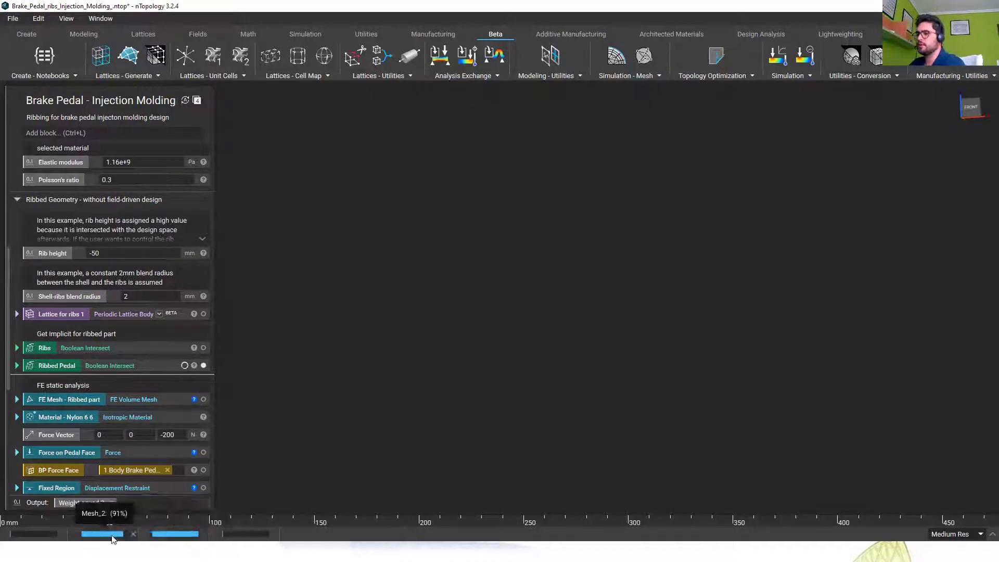
{"action": "mouse_move", "coordinate": [58, 535]}
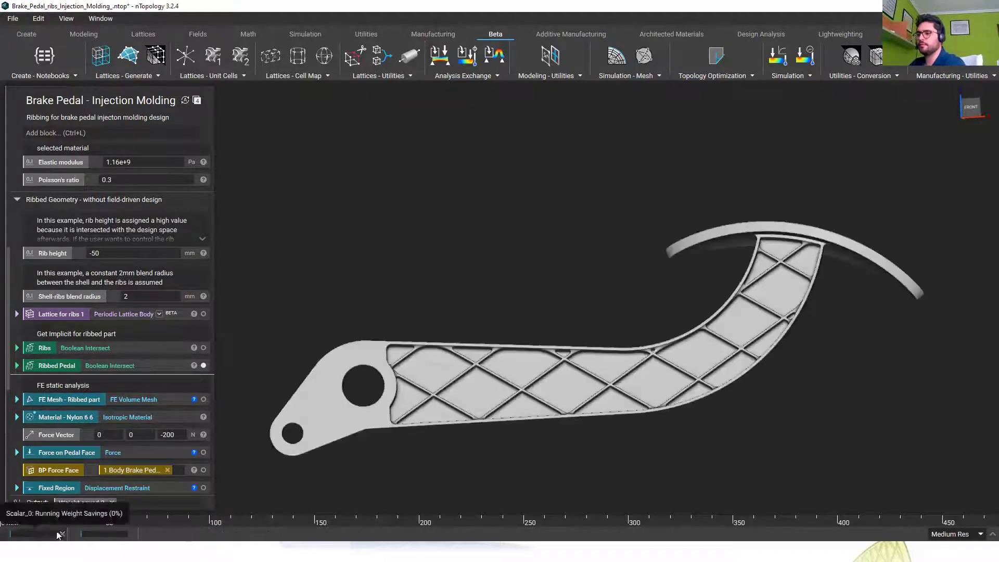
{"action": "right_click_drag", "start_coordinate": [578, 324], "coordinate": [533, 279]}
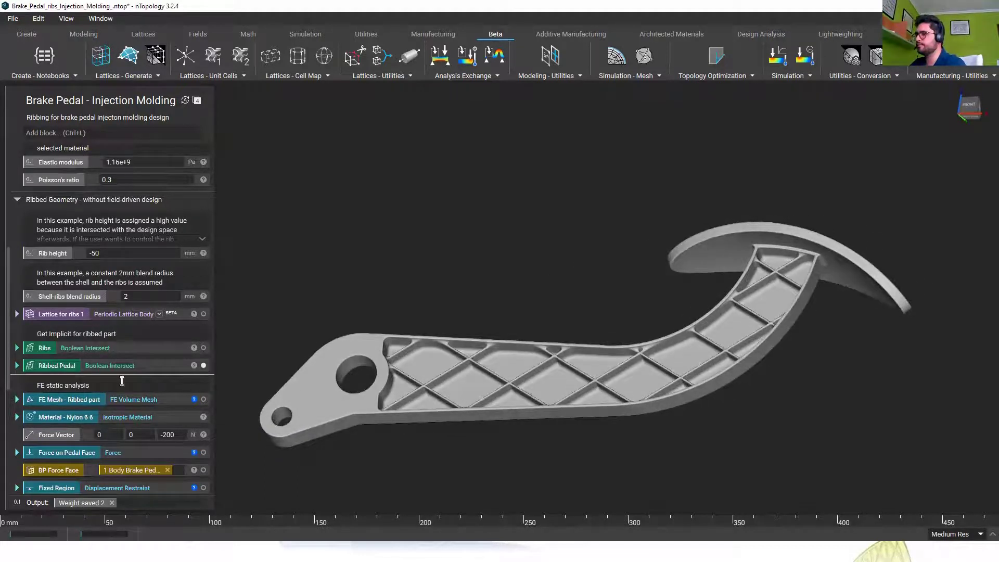
Review the Ribbed Pedal's analysis and weight savings blocks, then expand the topology optimization field-driven ribs section.
{"action": "scroll", "coordinate": [121, 382], "scroll_direction": "down", "scroll_amount": 5}
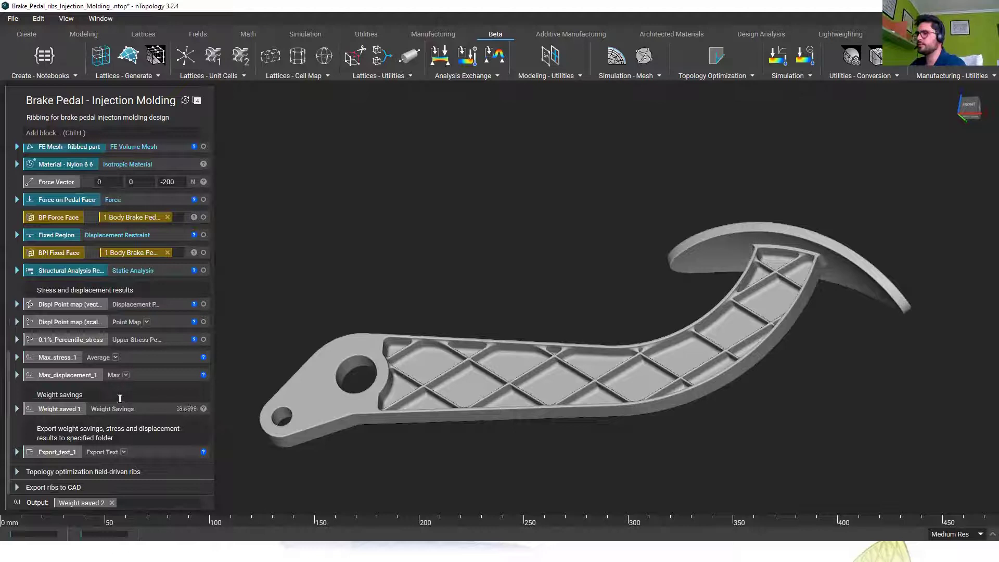
{"action": "scroll", "coordinate": [120, 398], "scroll_direction": "up", "scroll_amount": 2}
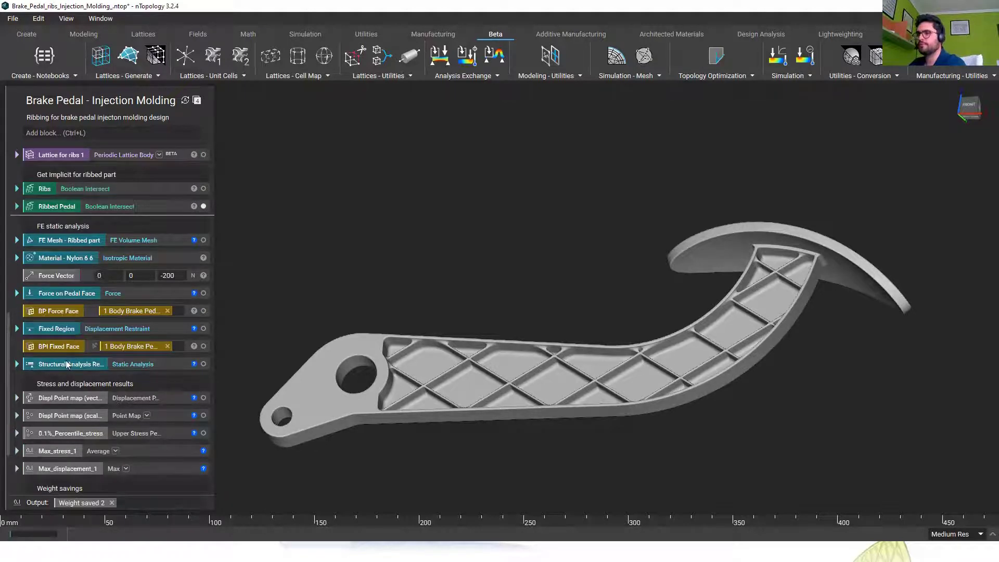
{"action": "scroll", "coordinate": [67, 359], "scroll_direction": "up", "scroll_amount": 1}
{"action": "left_click", "coordinate": [120, 266]}
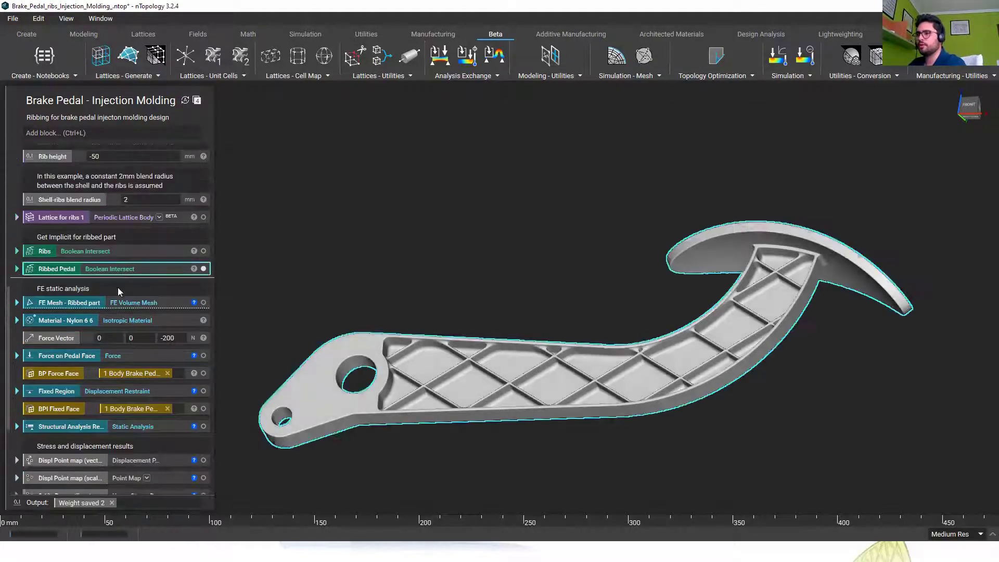
{"action": "scroll", "coordinate": [118, 291], "scroll_direction": "down", "scroll_amount": 4}
{"action": "left_click", "coordinate": [86, 423]}
{"action": "scroll", "coordinate": [86, 413], "scroll_direction": "down", "scroll_amount": 3}
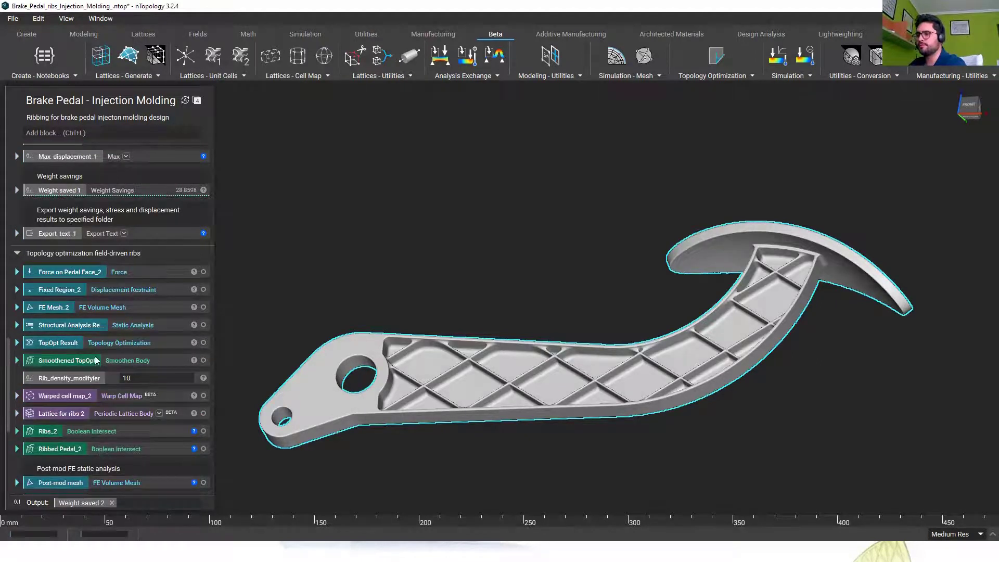
Look through the Ribbed_Pedal_2 block's nested inputs, display its body, and collapse the block again.
{"action": "left_click", "coordinate": [95, 360]}
{"action": "left_click", "coordinate": [34, 448]}
{"action": "scroll", "coordinate": [35, 434], "scroll_direction": "down", "scroll_amount": 1}
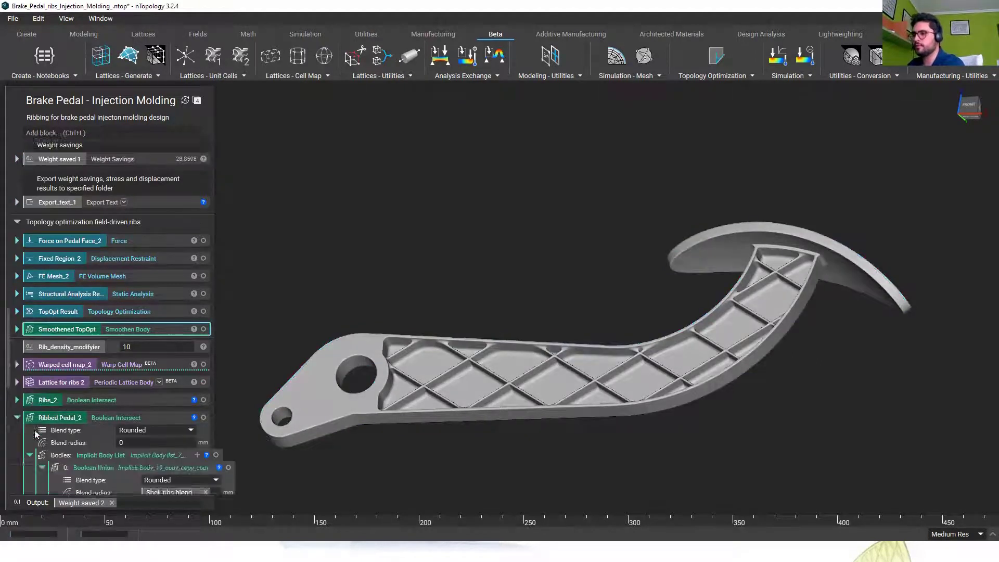
{"action": "scroll", "coordinate": [37, 429], "scroll_direction": "down", "scroll_amount": 4}
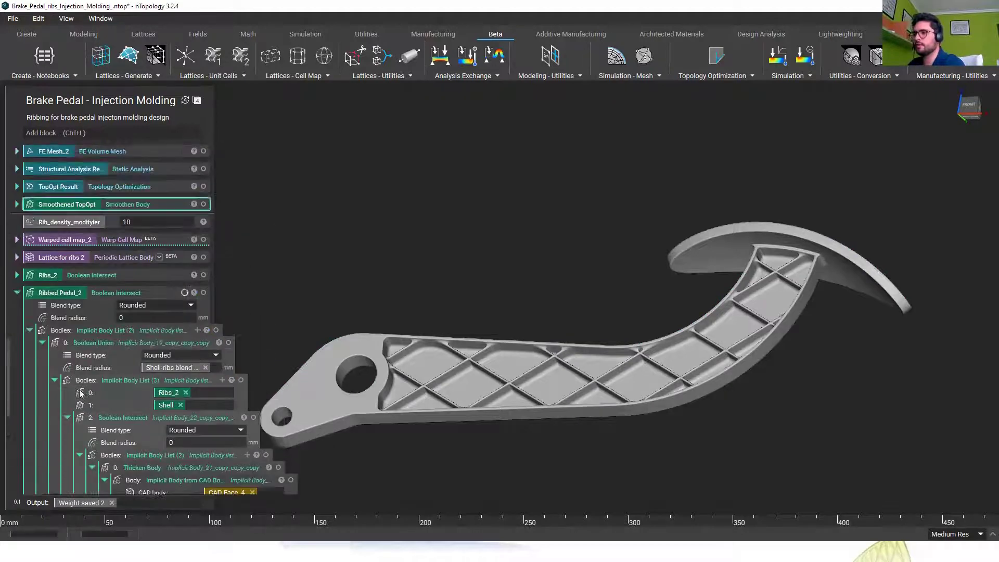
{"action": "left_click", "coordinate": [203, 292]}
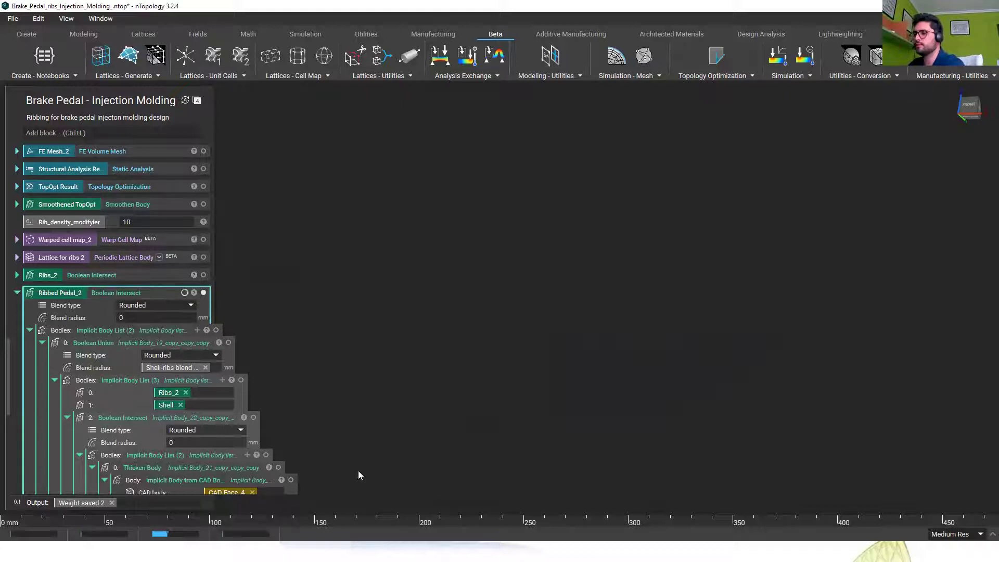
{"action": "left_click", "coordinate": [17, 293]}
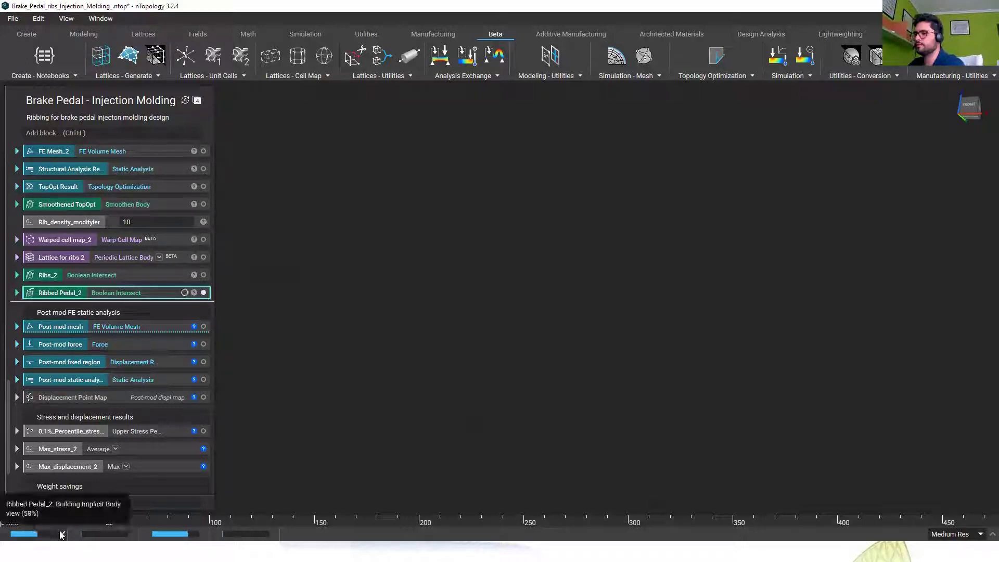
Examine the rebuilt Ribbed_Pedal_2 ribs, compare them with the Smoothened TopOpt body overlaid, and hide the overlay.
{"action": "left_click", "coordinate": [200, 535]}
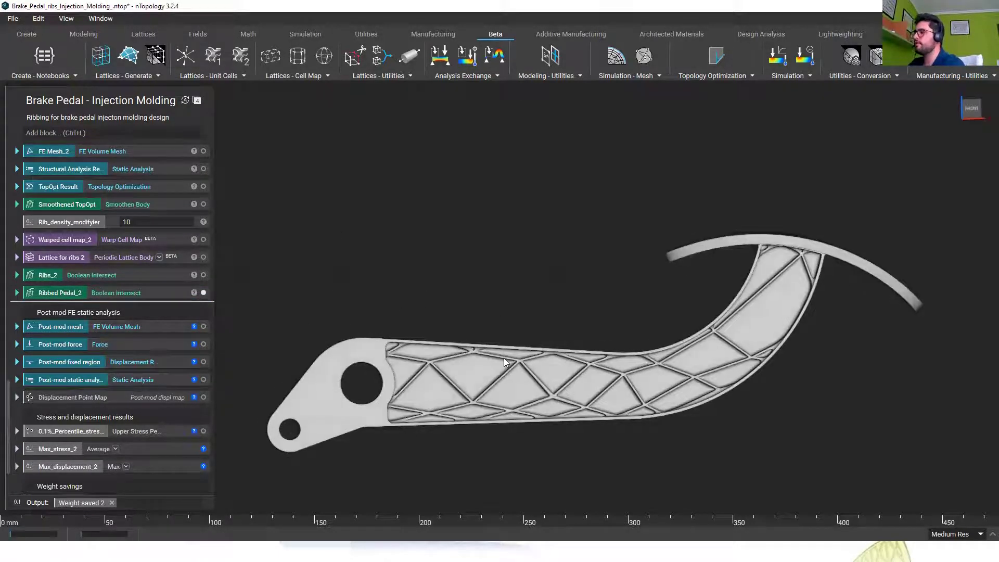
{"action": "scroll", "coordinate": [482, 359], "scroll_direction": "up", "scroll_amount": 2}
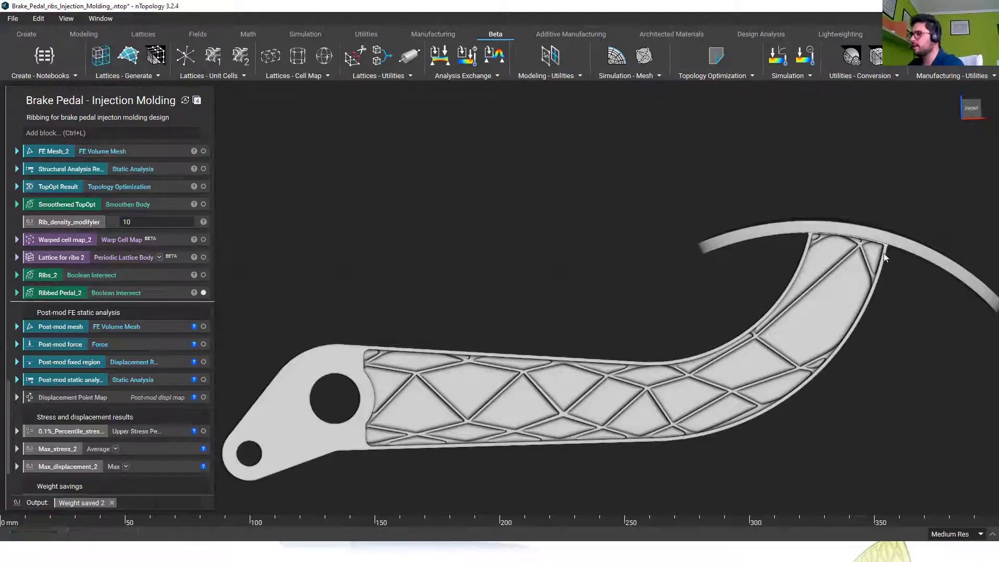
{"action": "left_click", "coordinate": [204, 204]}
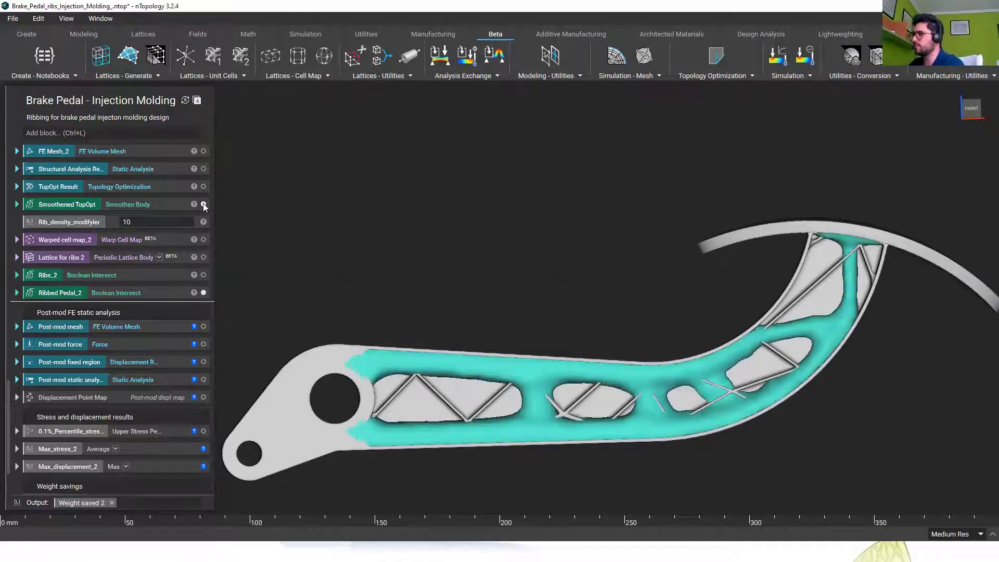
{"action": "left_click", "coordinate": [204, 204]}
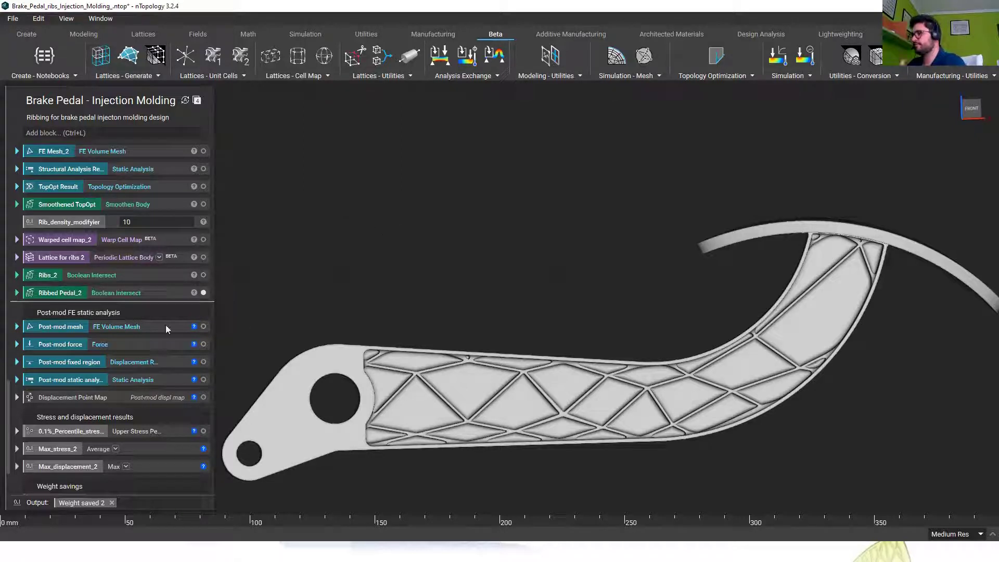
Restore the notebook's Ribs_discretization input to 10, 6, 1.
{"action": "scroll", "coordinate": [156, 320], "scroll_direction": "up", "scroll_amount": 15}
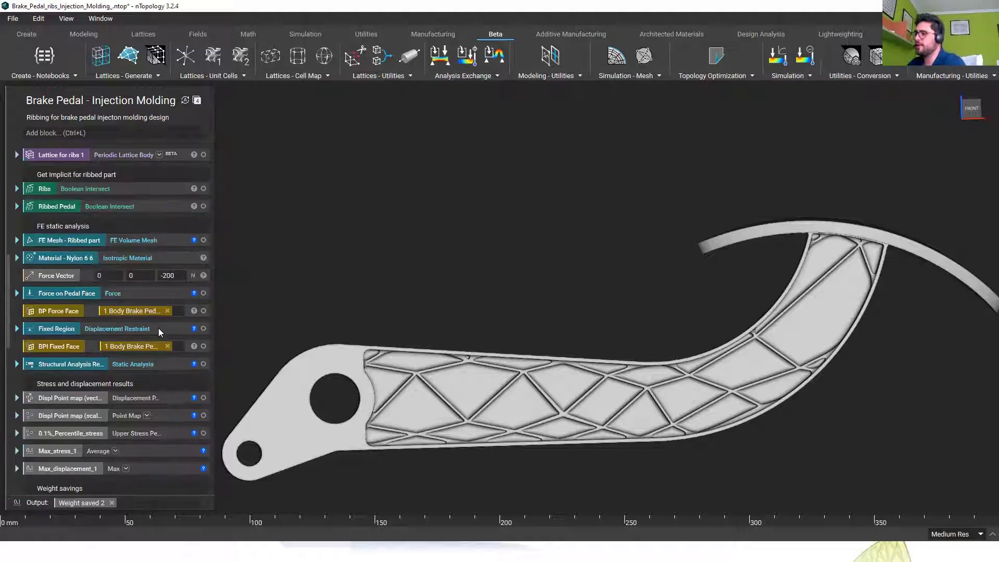
{"action": "scroll", "coordinate": [151, 333], "scroll_direction": "up", "scroll_amount": 8}
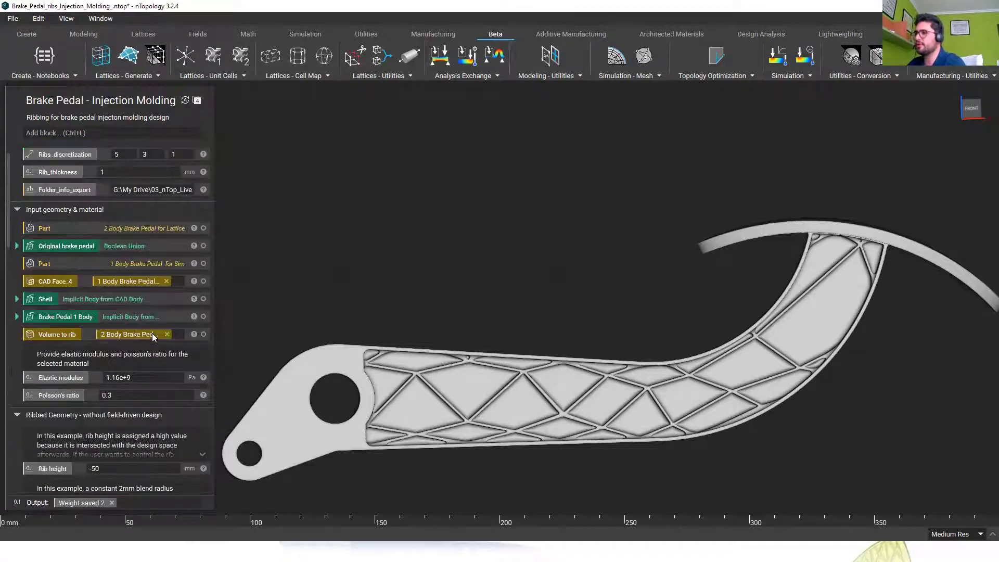
{"action": "scroll", "coordinate": [154, 334], "scroll_direction": "up", "scroll_amount": 2}
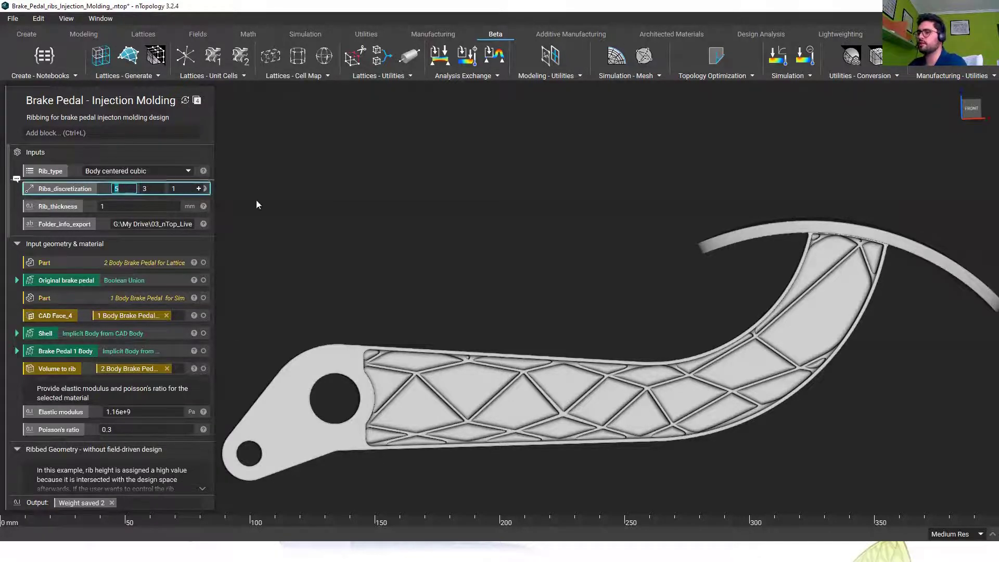
{"action": "key", "text": "ctrl+z"}
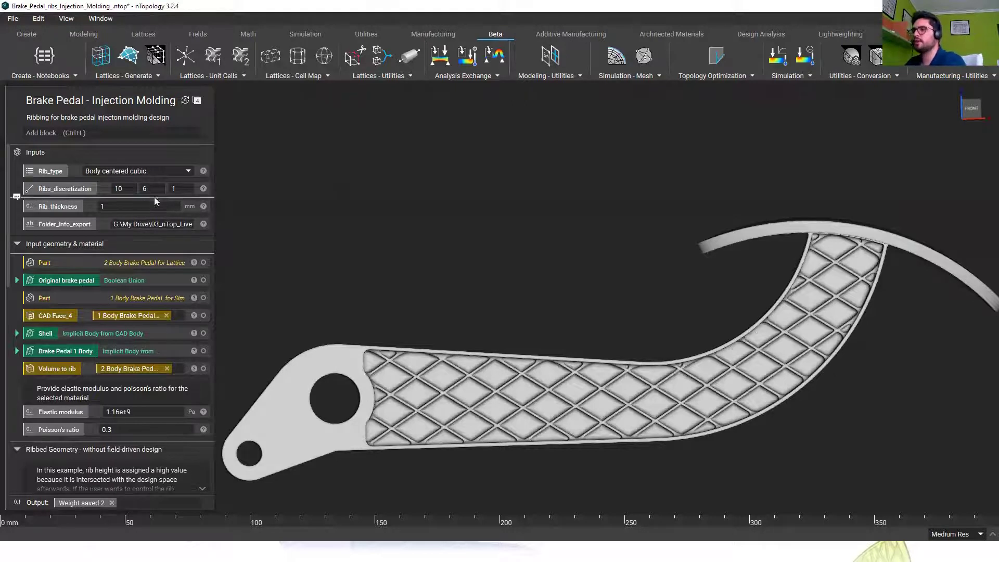
Change the Rib_type input to Simple cubic so both rib designs rebuild.
{"action": "left_click", "coordinate": [148, 173]}
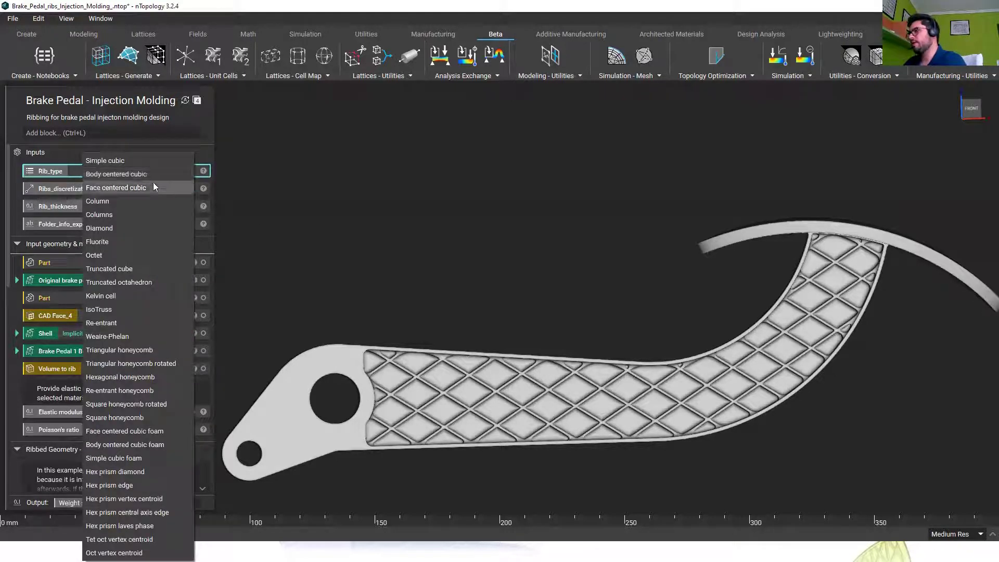
{"action": "left_click", "coordinate": [151, 174]}
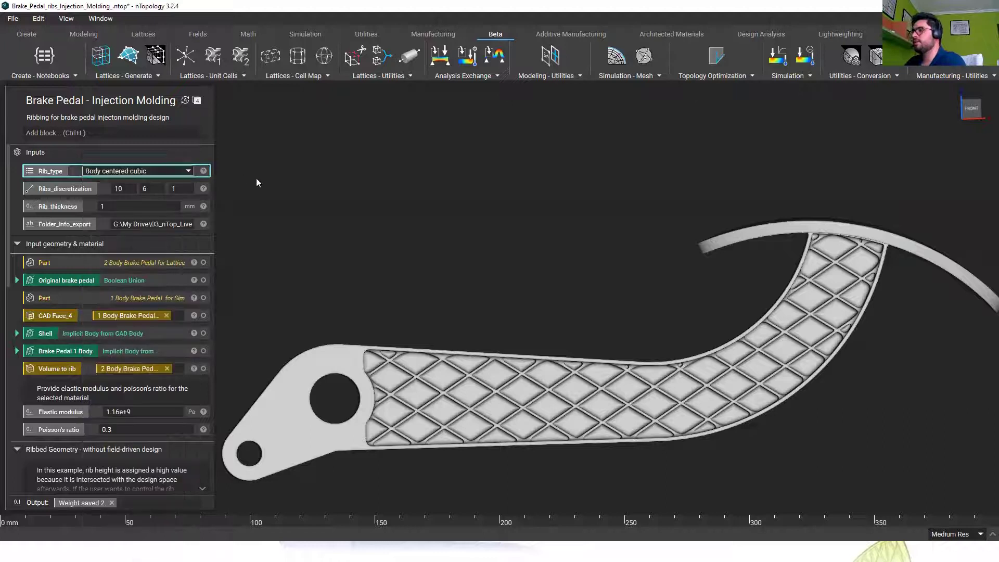
{"action": "left_click", "coordinate": [160, 172]}
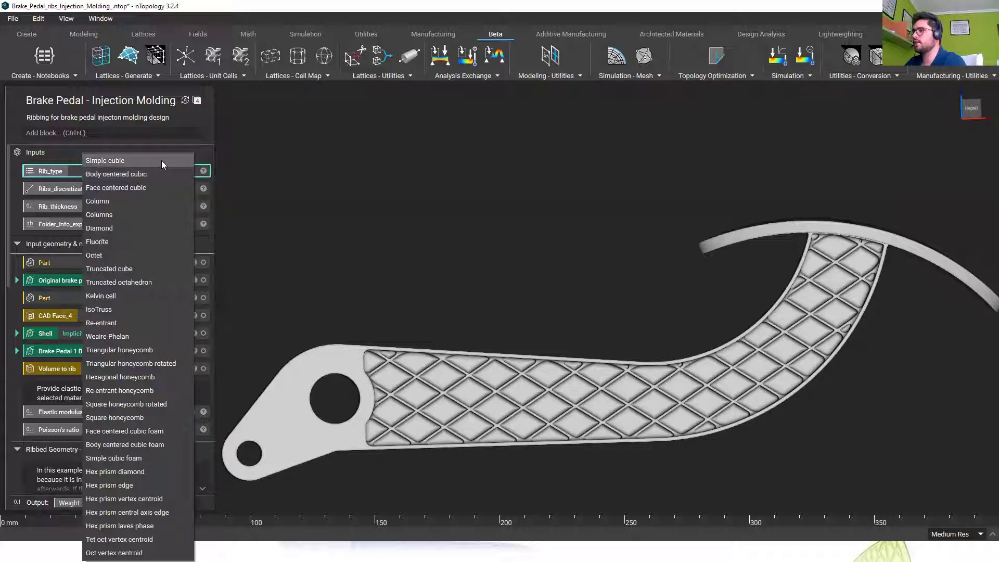
{"action": "left_click", "coordinate": [161, 162]}
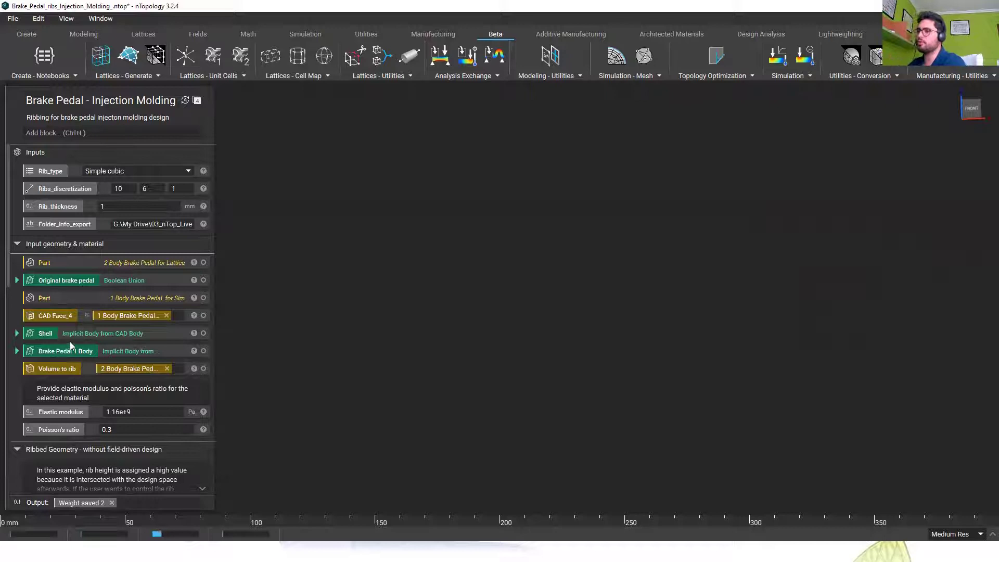
Display the Ribbed Pedal body and examine its simple cubic uniform ribs from a slightly angled view.
{"action": "scroll", "coordinate": [70, 343], "scroll_direction": "down", "scroll_amount": 5}
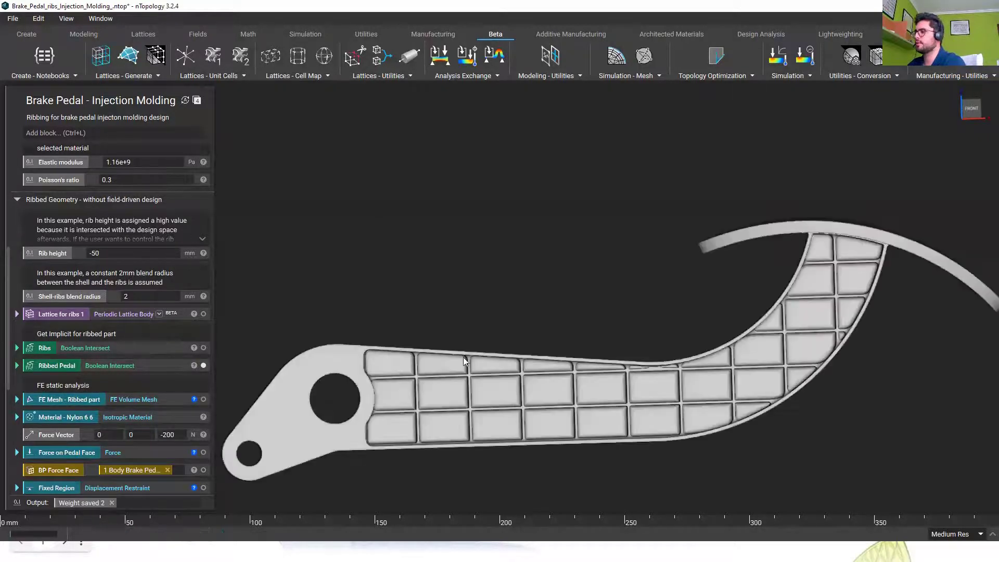
{"action": "right_click_drag", "start_coordinate": [600, 342], "coordinate": [542, 341]}
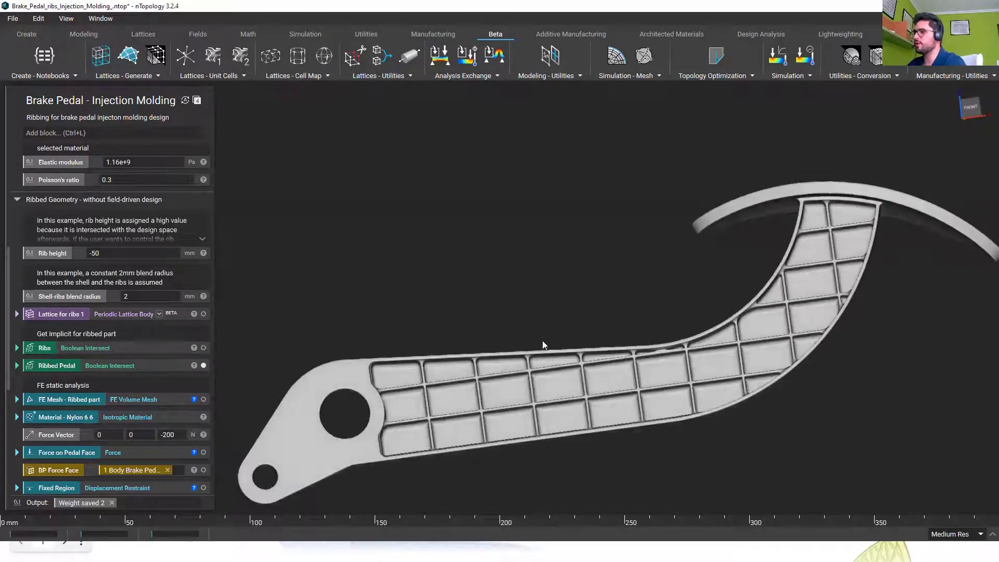
Expand the topology optimization field-driven ribs section and display the Ribbed_Pedal_2 body.
{"action": "scroll", "coordinate": [117, 343], "scroll_direction": "down", "scroll_amount": 5}
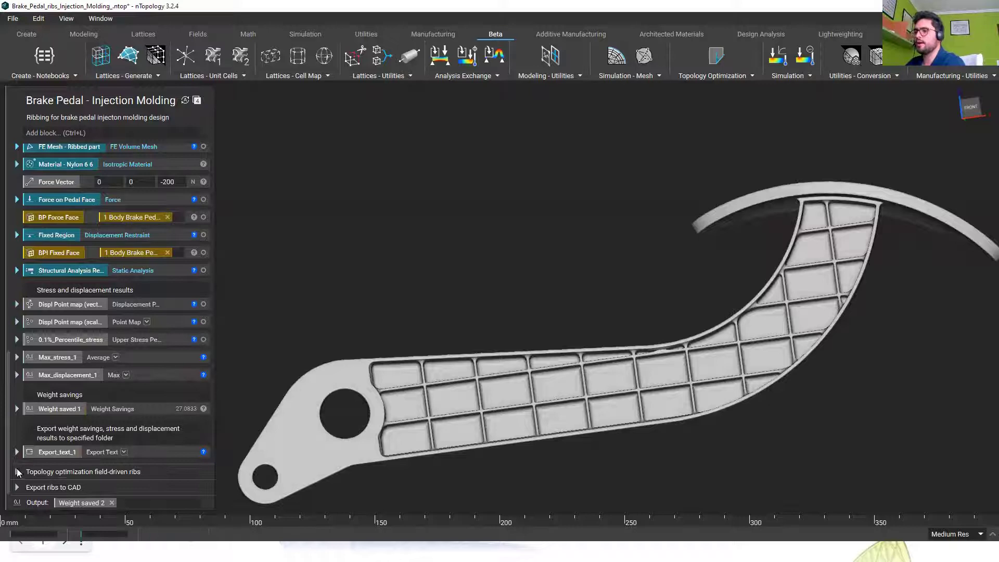
{"action": "left_click", "coordinate": [52, 472]}
{"action": "scroll", "coordinate": [85, 405], "scroll_direction": "down", "scroll_amount": 5}
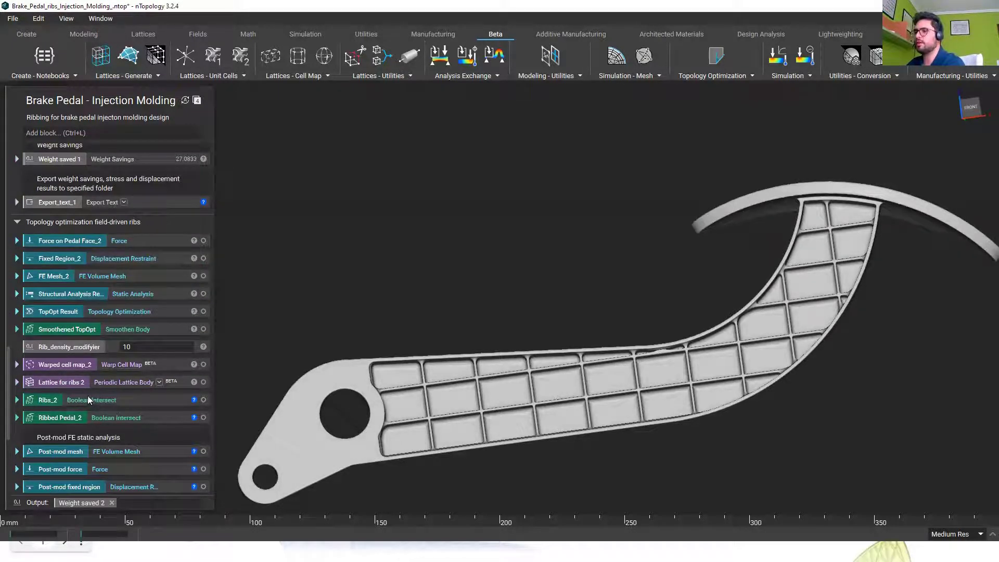
{"action": "left_click", "coordinate": [95, 422]}
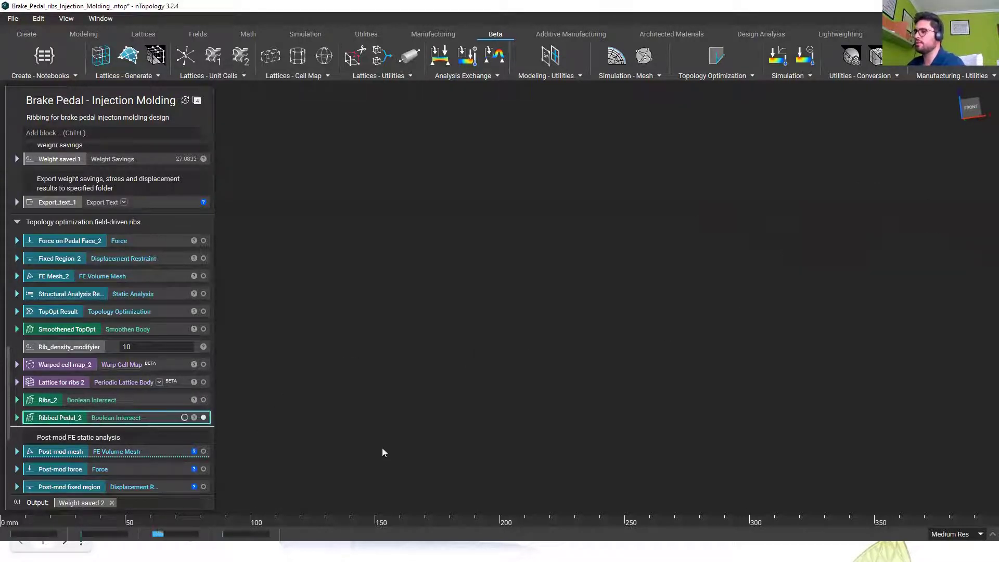
Compare the Ribbed_Pedal_2 ribs with the Smoothened TopOpt body by repeatedly showing and hiding the overlay, leaving it hidden.
{"action": "left_click", "coordinate": [204, 329]}
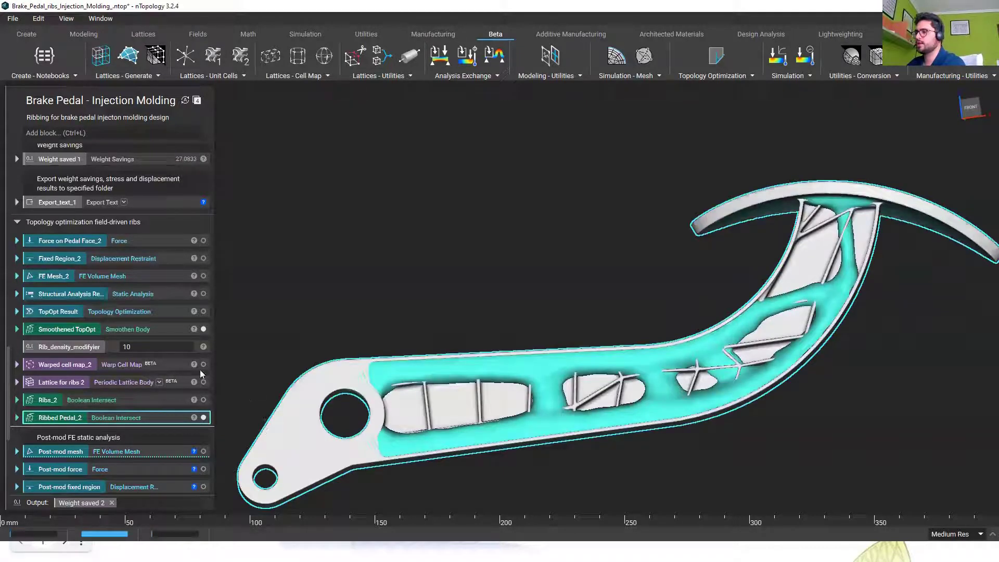
{"action": "left_click", "coordinate": [204, 328]}
{"action": "scroll", "coordinate": [470, 302], "scroll_direction": "up", "scroll_amount": 3}
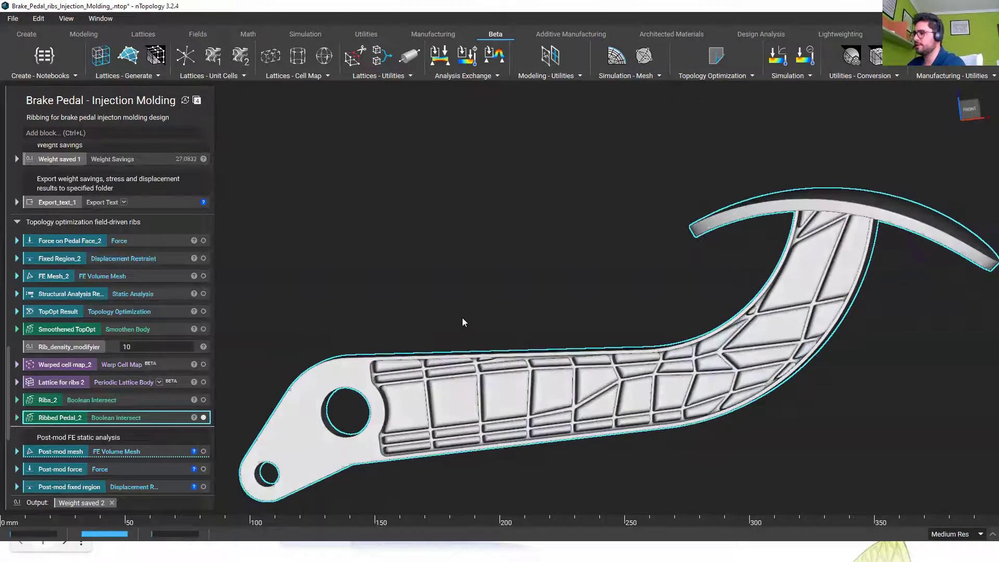
{"action": "left_click", "coordinate": [203, 329]}
{"action": "left_click", "coordinate": [203, 329]}
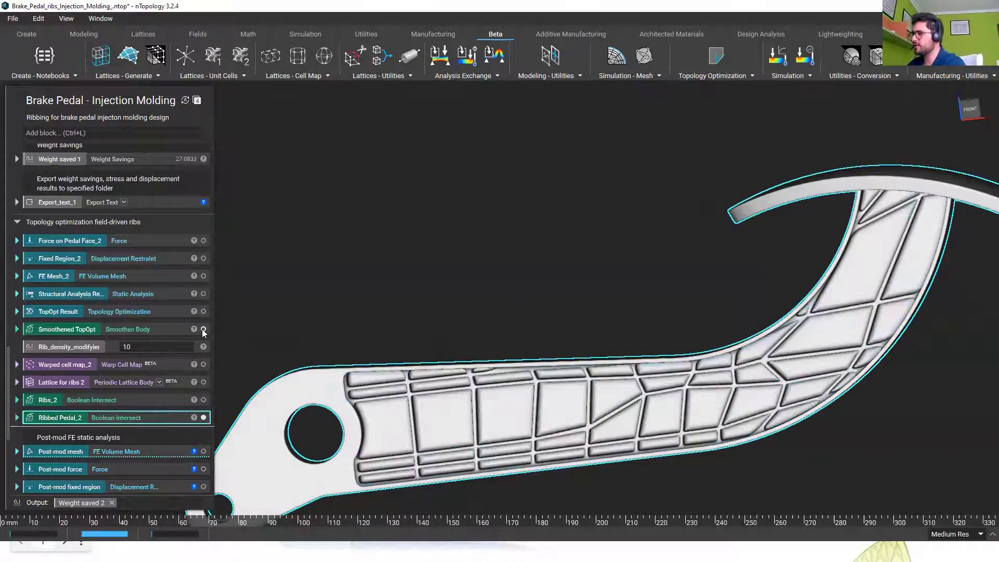
{"action": "left_click", "coordinate": [203, 329]}
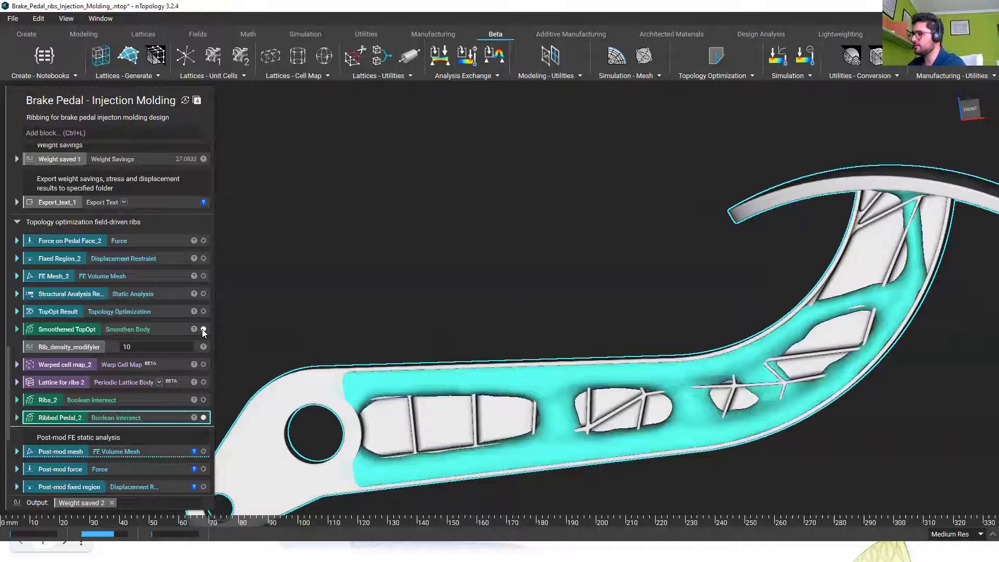
{"action": "left_click", "coordinate": [203, 329]}
{"action": "left_click", "coordinate": [203, 329]}
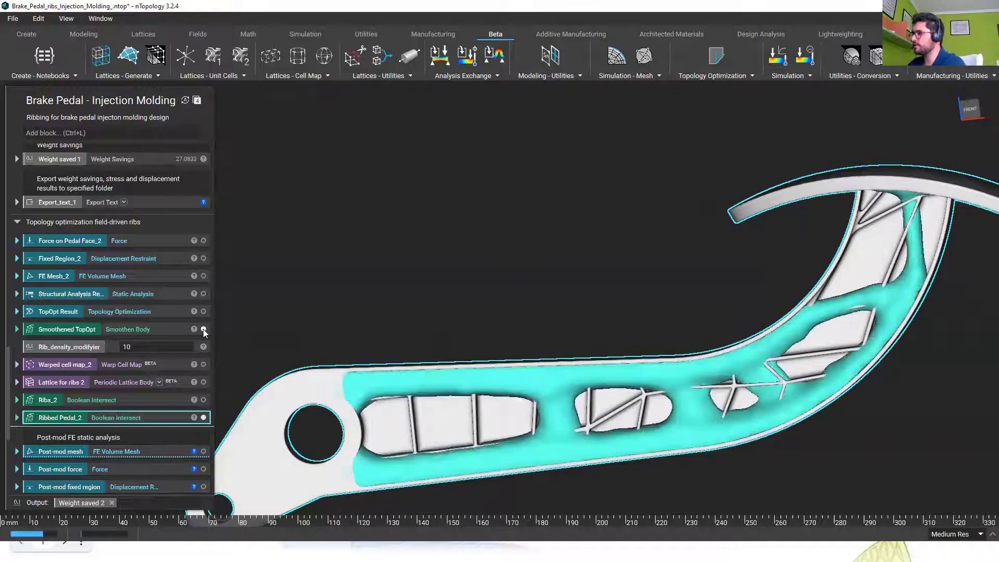
{"action": "left_click", "coordinate": [203, 329]}
{"action": "left_click", "coordinate": [203, 329]}
{"action": "left_click", "coordinate": [203, 329]}
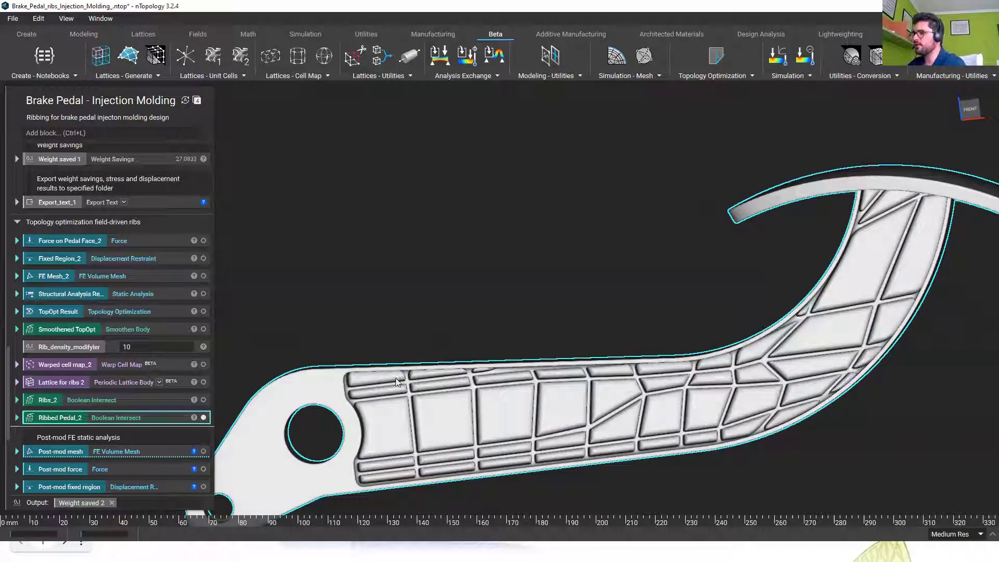
{"action": "scroll", "coordinate": [427, 370], "scroll_direction": "down", "scroll_amount": 3}
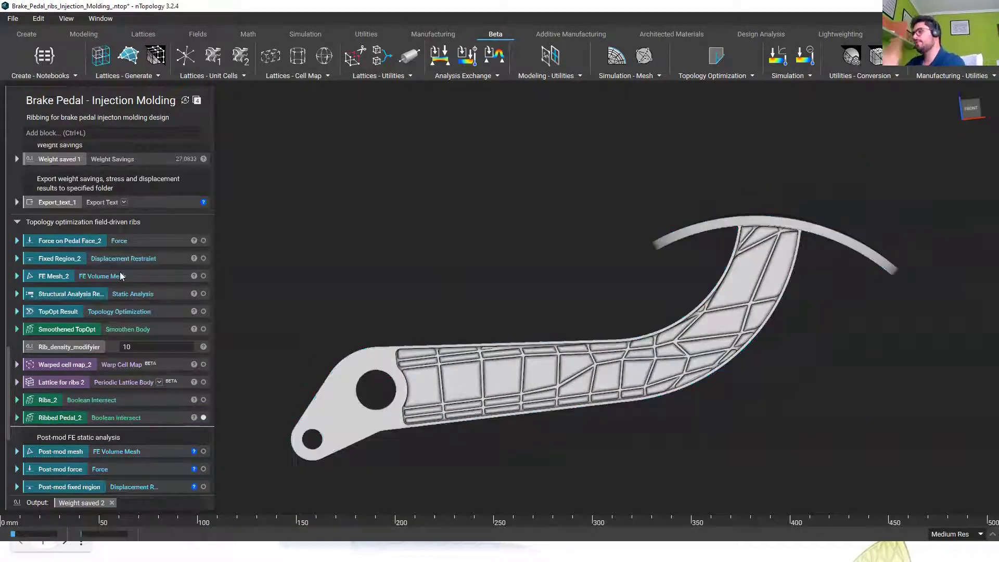
Review the notebook's input blocks, opening the first Ribs_discretization value for editing and leaving it without a change.
{"action": "scroll", "coordinate": [110, 304], "scroll_direction": "up", "scroll_amount": 10}
{"action": "scroll", "coordinate": [111, 304], "scroll_direction": "up", "scroll_amount": 5}
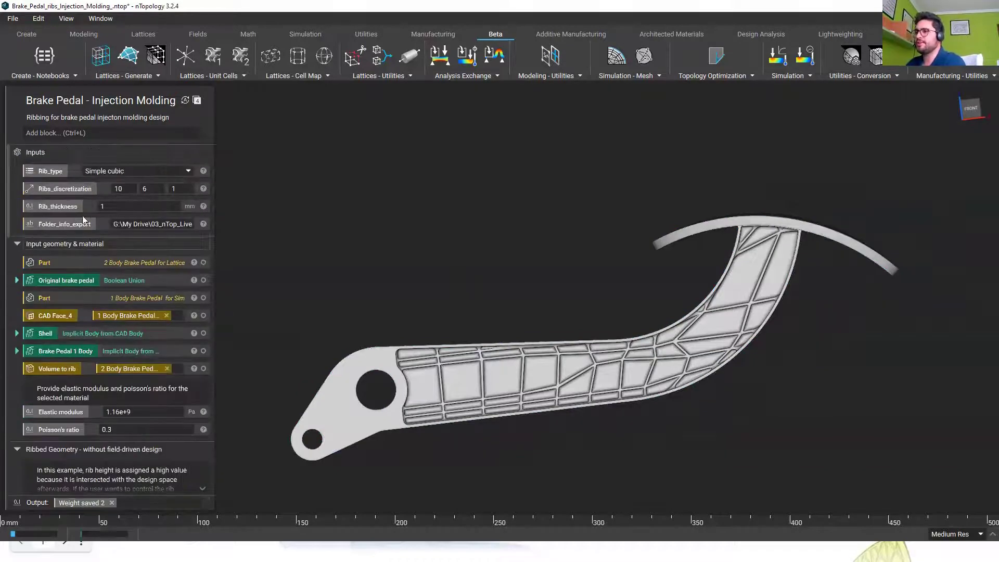
{"action": "double_click", "coordinate": [119, 189]}
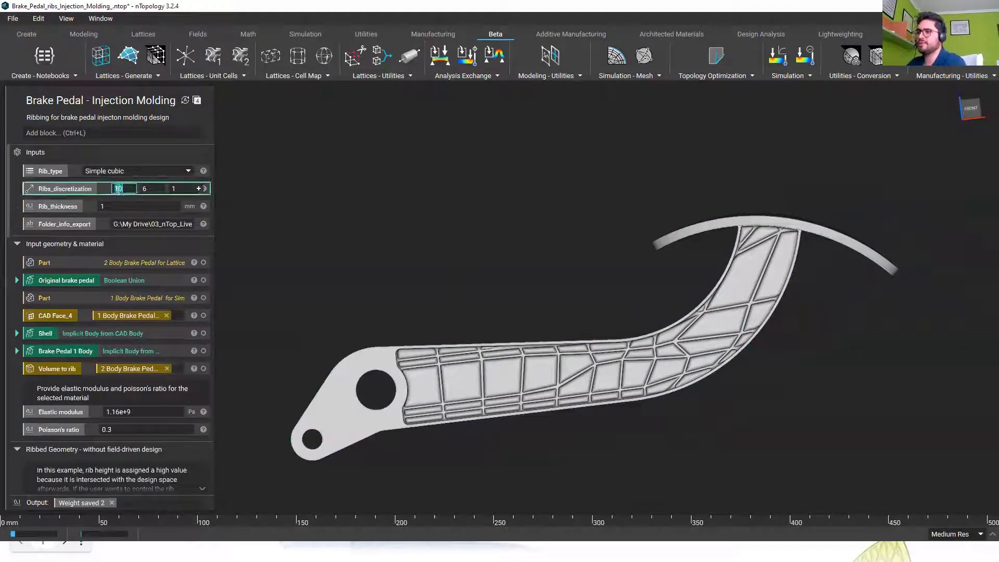
{"action": "left_click", "coordinate": [311, 188]}
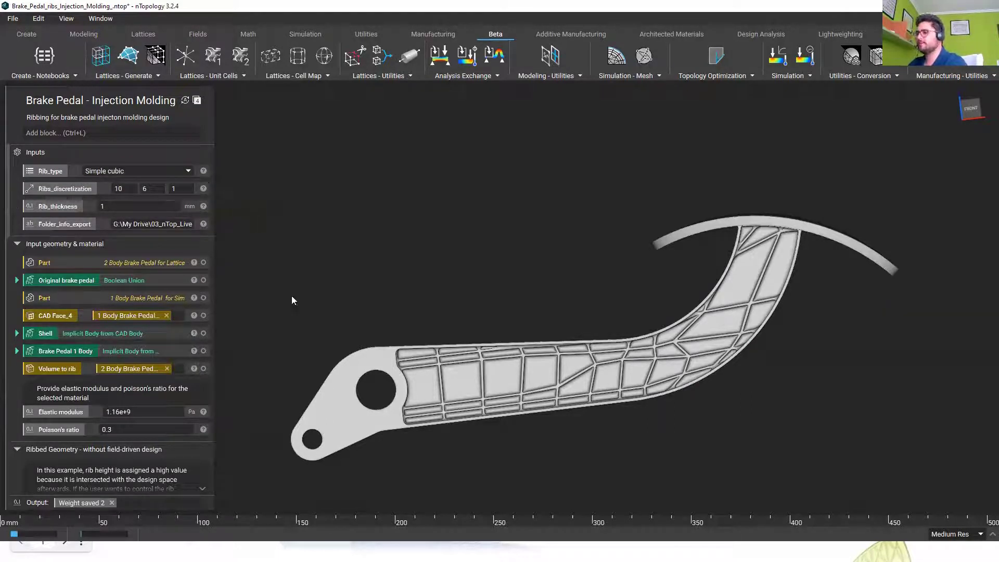
Switch to Spyder to view script.py, and bring up the ribbing type comparison slide in Google Slides.
{"action": "key", "text": "super"}
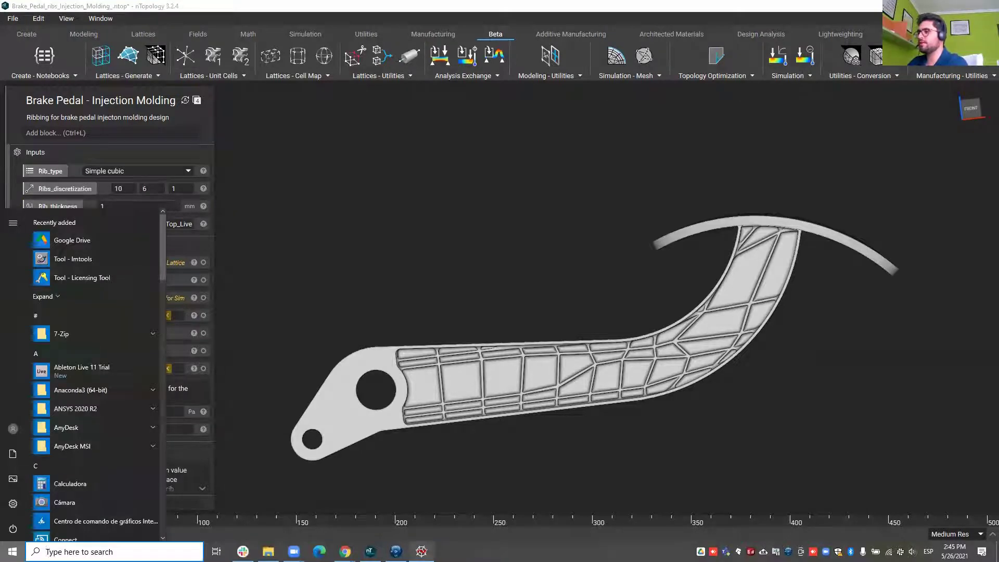
{"action": "left_click", "coordinate": [396, 551]}
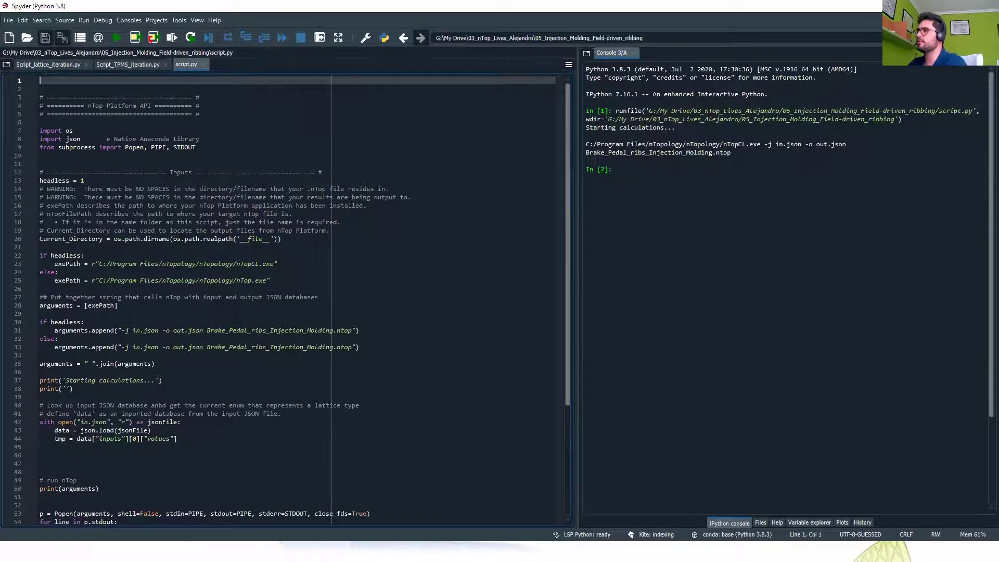
{"action": "key", "text": "super"}
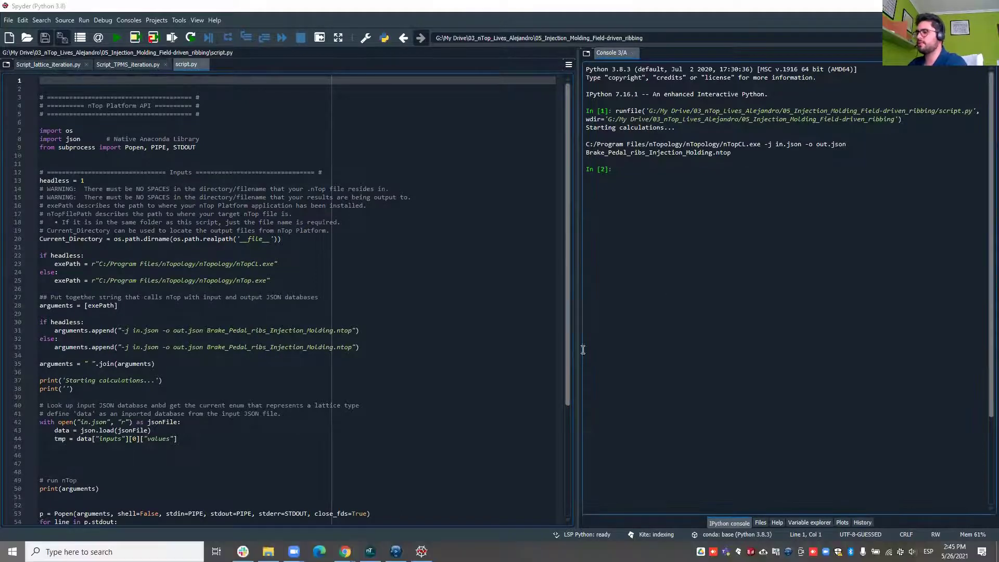
{"action": "mouse_move", "coordinate": [345, 552]}
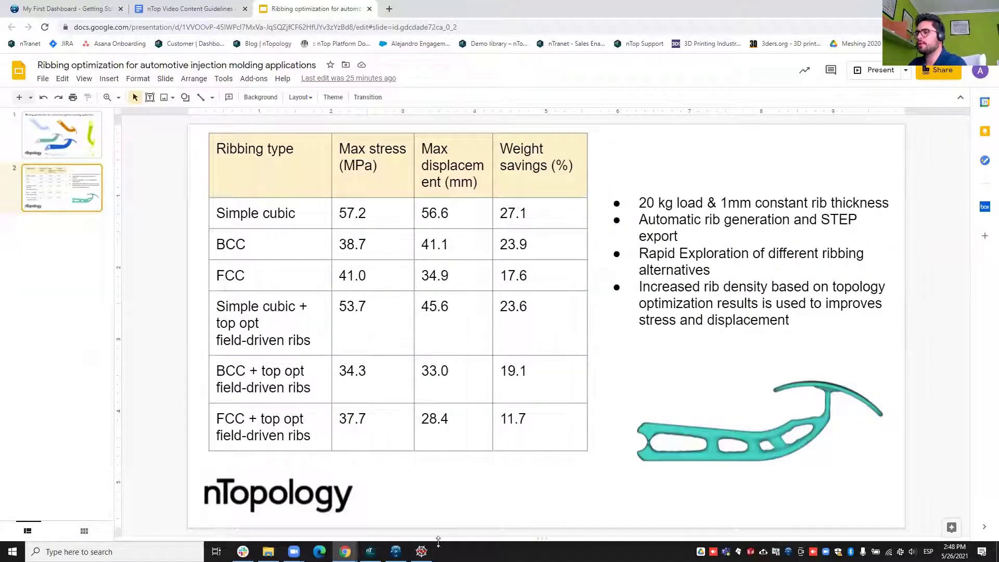
Switch back to nTopology and inspect the Lattice for CAD block in the Export ribs to CAD section.
{"action": "left_click", "coordinate": [370, 552]}
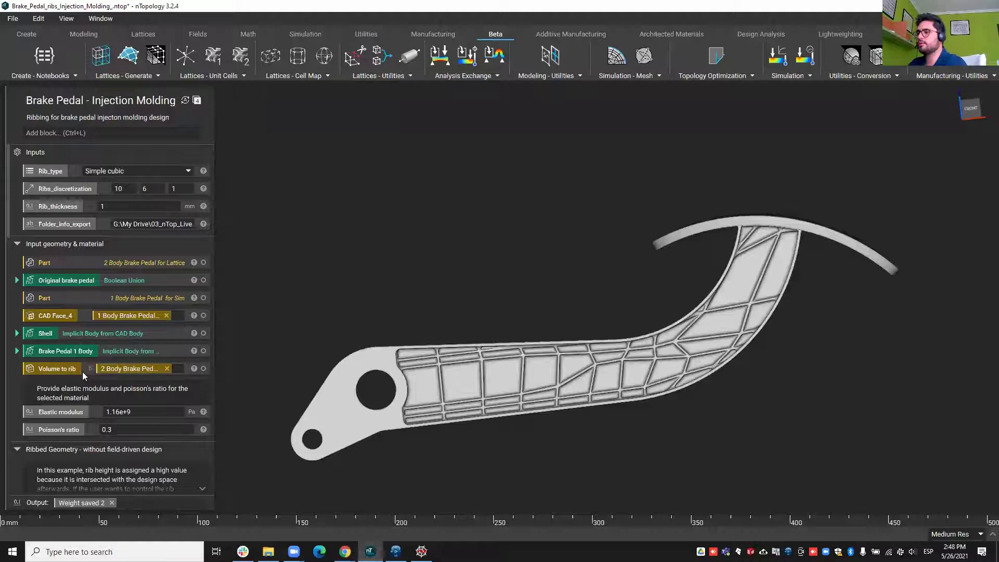
{"action": "scroll", "coordinate": [81, 372], "scroll_direction": "down", "scroll_amount": 15}
{"action": "scroll", "coordinate": [82, 372], "scroll_direction": "down", "scroll_amount": 10}
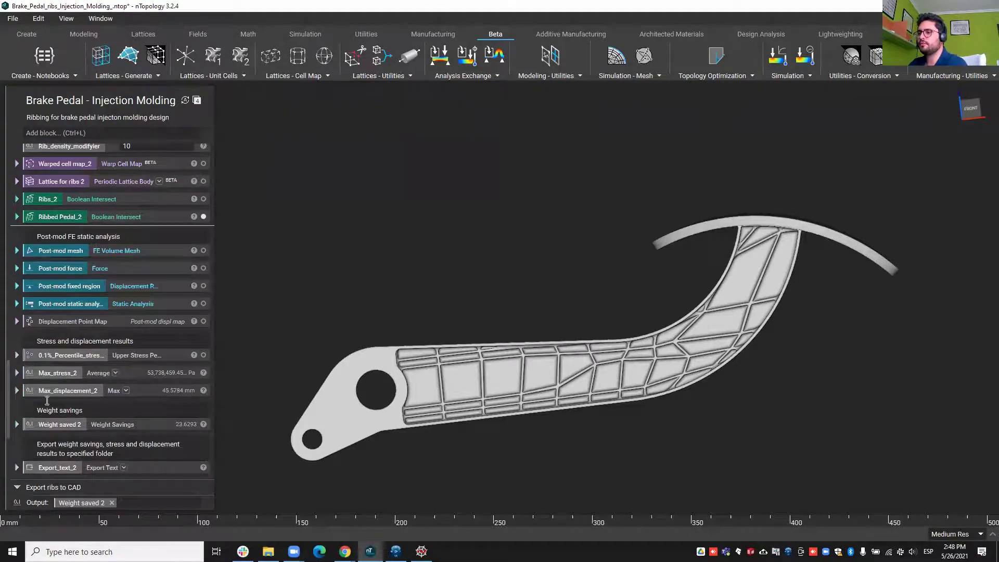
{"action": "left_click", "coordinate": [27, 488]}
{"action": "scroll", "coordinate": [63, 417], "scroll_direction": "down", "scroll_amount": 3}
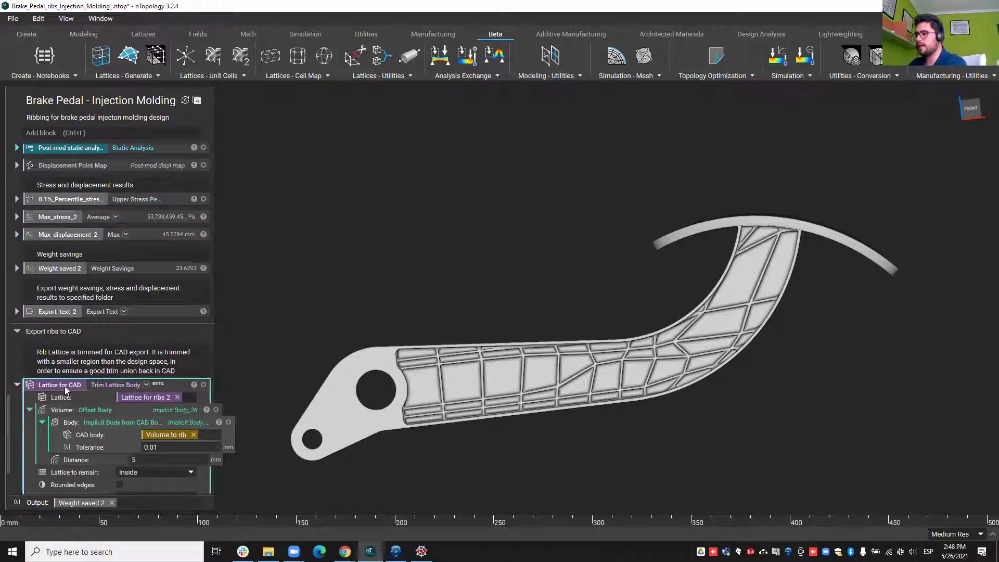
Display the Curve list_0 block's curves from the lattice beams and examine them in the viewport.
{"action": "scroll", "coordinate": [64, 387], "scroll_direction": "down", "scroll_amount": 2}
{"action": "left_click", "coordinate": [66, 449]}
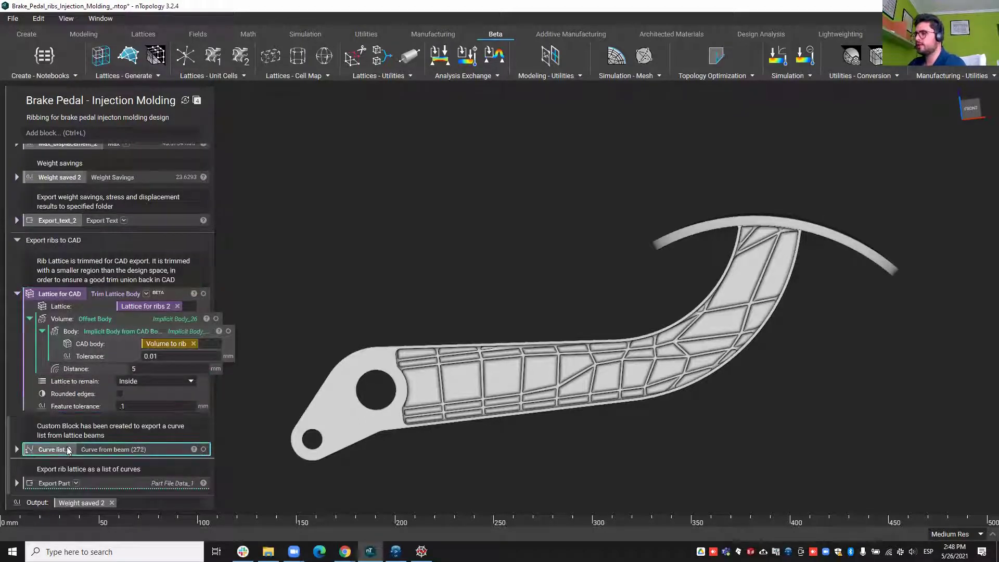
{"action": "right_click_drag", "start_coordinate": [531, 312], "coordinate": [459, 339]}
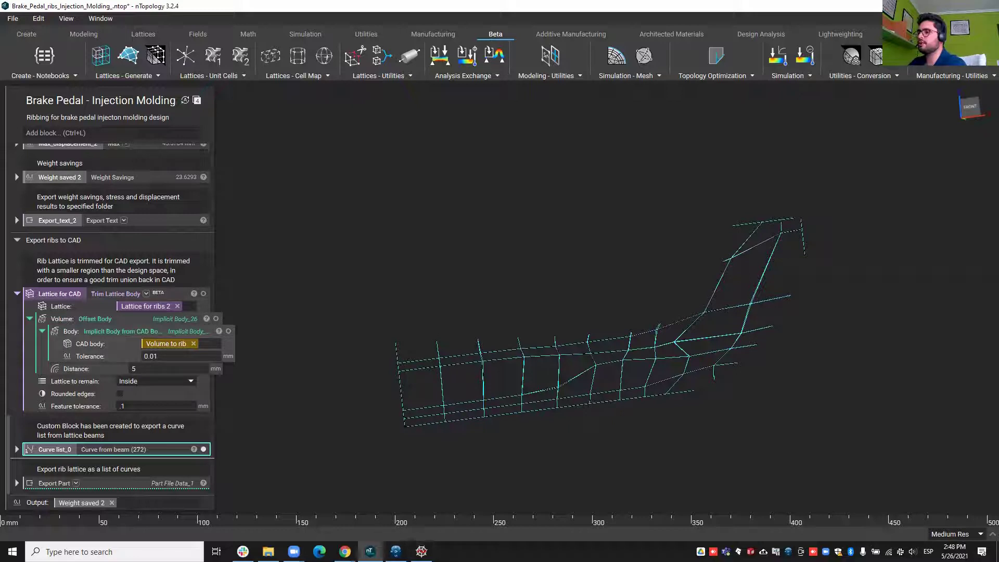
Switch to 3DEXPERIENCE CATIA and examine the field-driven ribs brake pedal and the separate Field-driven ribs part.
{"action": "left_click", "coordinate": [395, 552]}
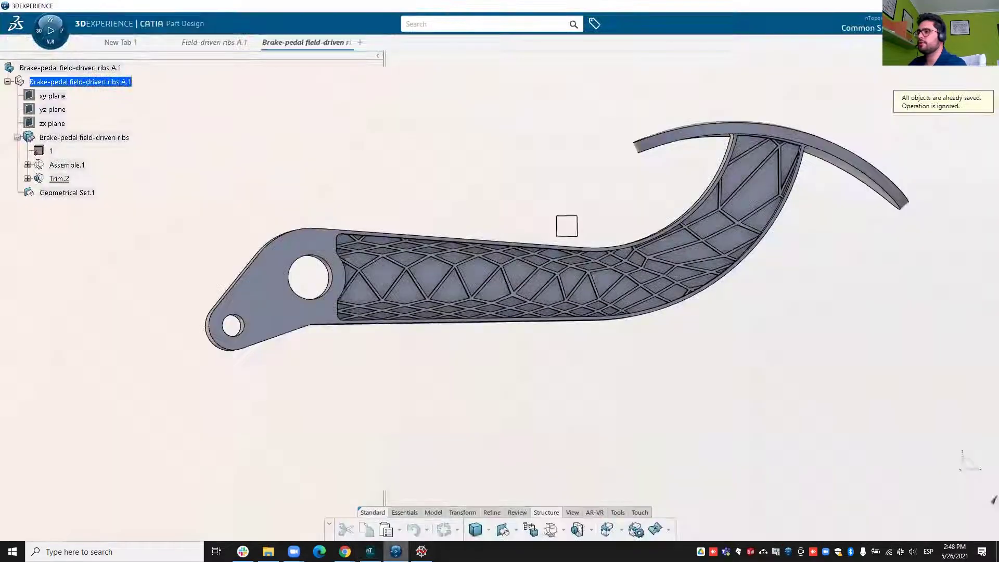
{"action": "middle_click_drag", "start_coordinate": [513, 376], "coordinate": [515, 391]}
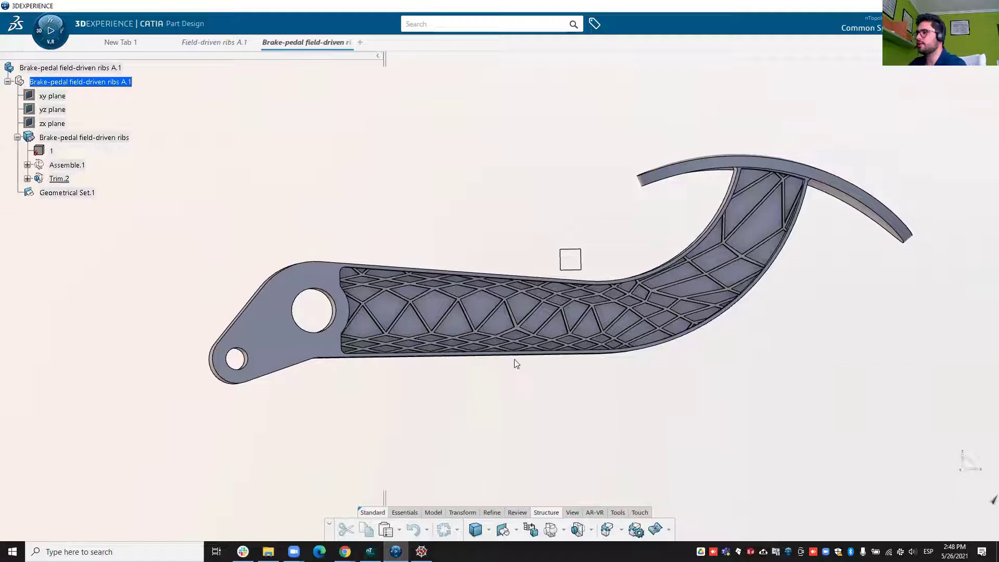
{"action": "left_click", "coordinate": [233, 42]}
{"action": "middle_click_drag", "start_coordinate": [569, 317], "coordinate": [464, 301]}
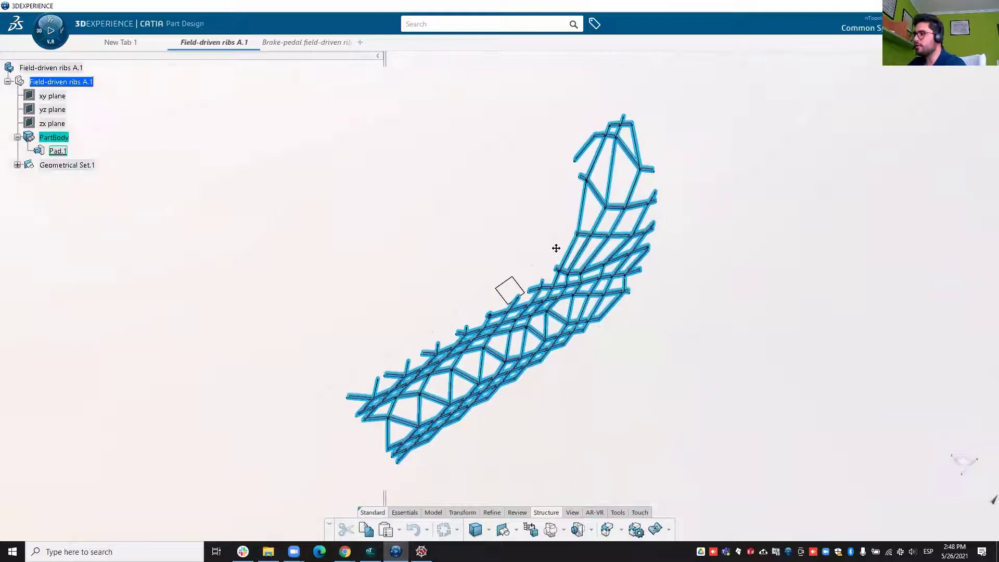
Examine the Field-driven ribs part, and switch to the Brake-pedal field-driven ribs part to inspect its ribbed pocket.
{"action": "middle_click_drag", "start_coordinate": [556, 248], "coordinate": [533, 243]}
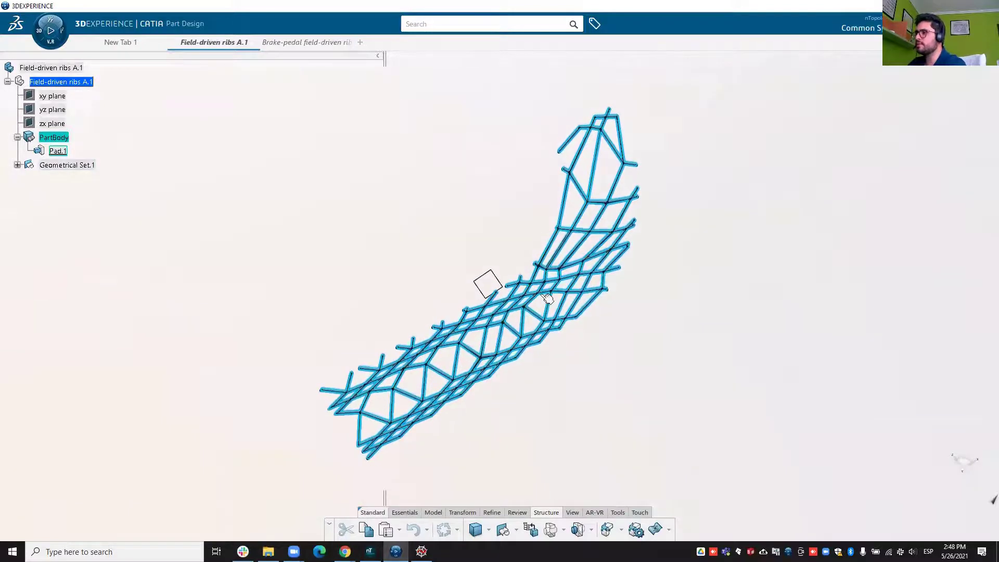
{"action": "left_click", "coordinate": [327, 41]}
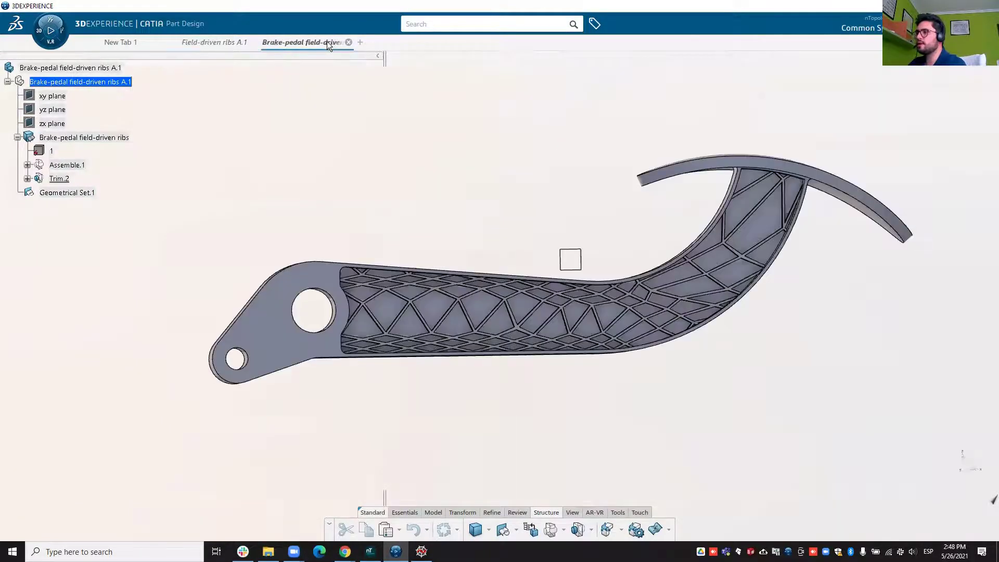
{"action": "middle_click_drag", "start_coordinate": [599, 278], "coordinate": [523, 278]}
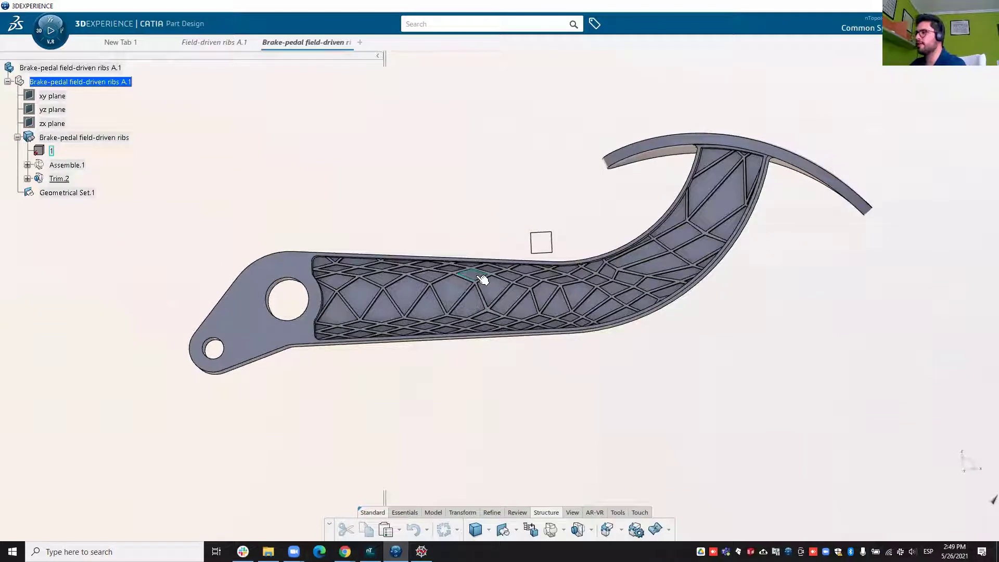
{"action": "mouse_move", "coordinate": [488, 236]}
{"action": "middle_mouse_down"}
{"action": "mouse_move", "coordinate": [497, 233]}
{"action": "mouse_move", "coordinate": [500, 248]}
{"action": "middle_mouse_up"}
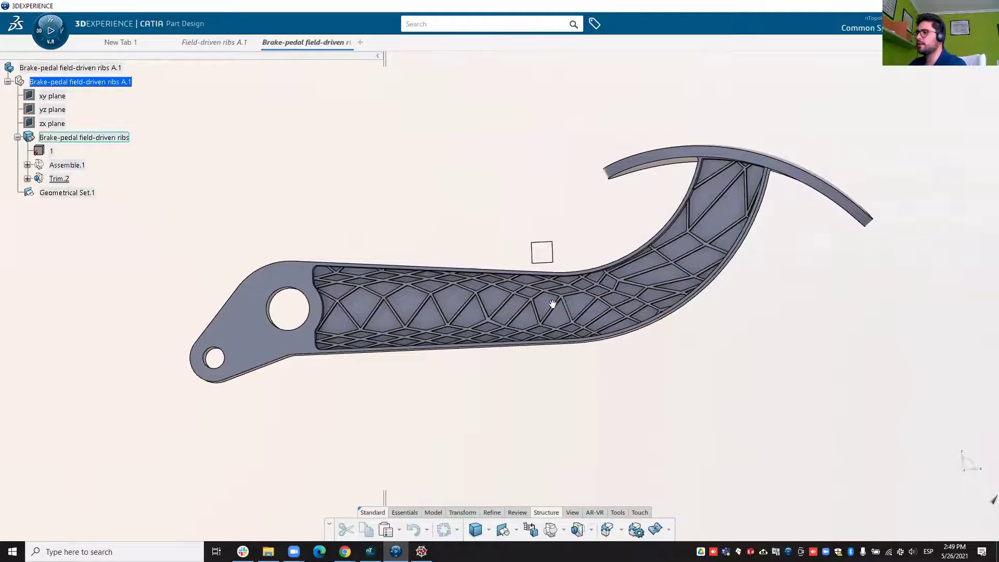
Fillet a short rib edge where the rib meets the pedal's upper inner wall.
{"action": "scroll", "coordinate": [526, 190], "scroll_direction": "up", "scroll_amount": 5}
{"action": "scroll", "coordinate": [526, 190], "scroll_direction": "down", "scroll_amount": 3}
{"action": "middle_click_drag", "start_coordinate": [526, 190], "coordinate": [482, 272]}
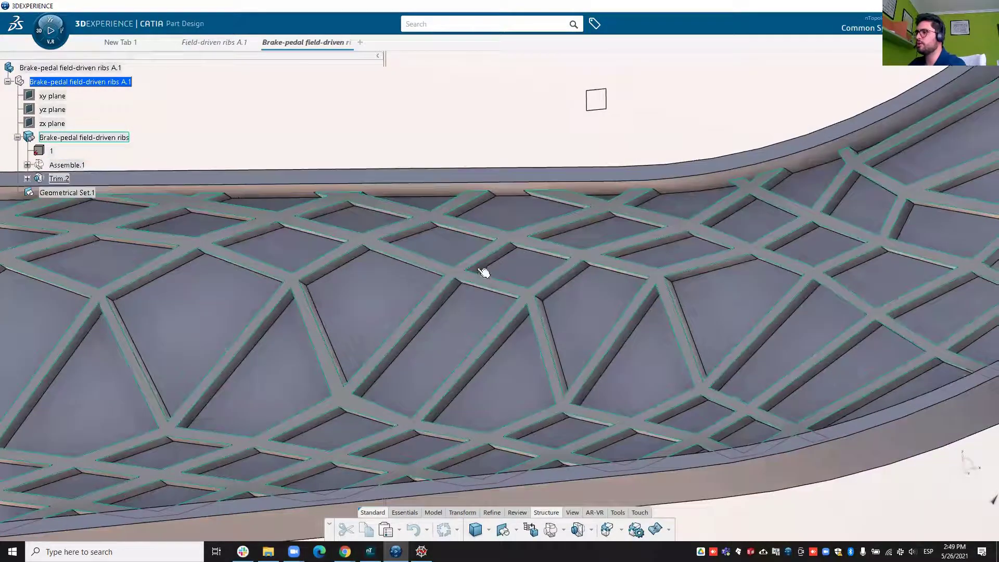
{"action": "scroll", "coordinate": [555, 297], "scroll_direction": "up", "scroll_amount": 3}
{"action": "scroll", "coordinate": [313, 263], "scroll_direction": "up", "scroll_amount": 5}
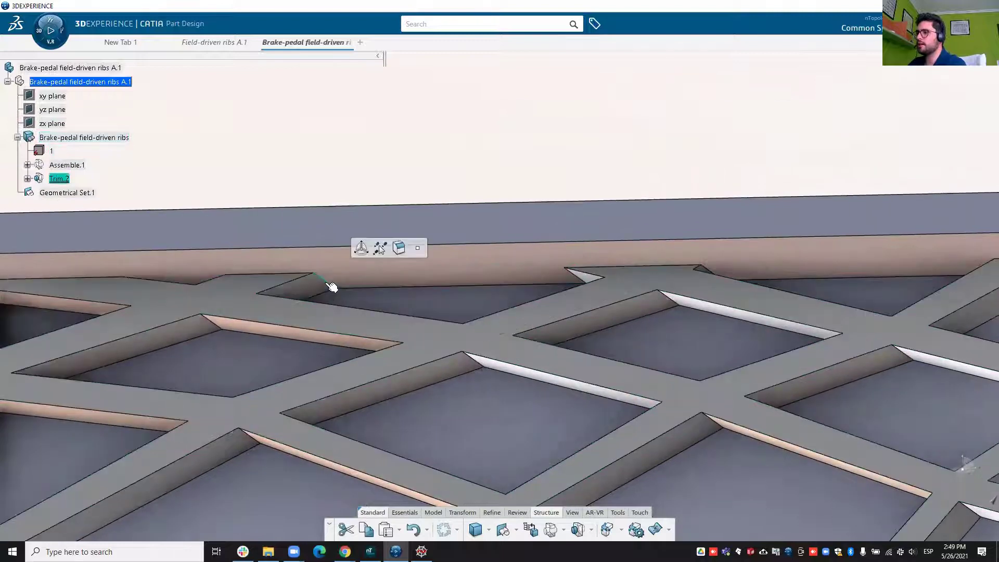
{"action": "left_click", "coordinate": [399, 248]}
{"action": "left_click", "coordinate": [431, 181]}
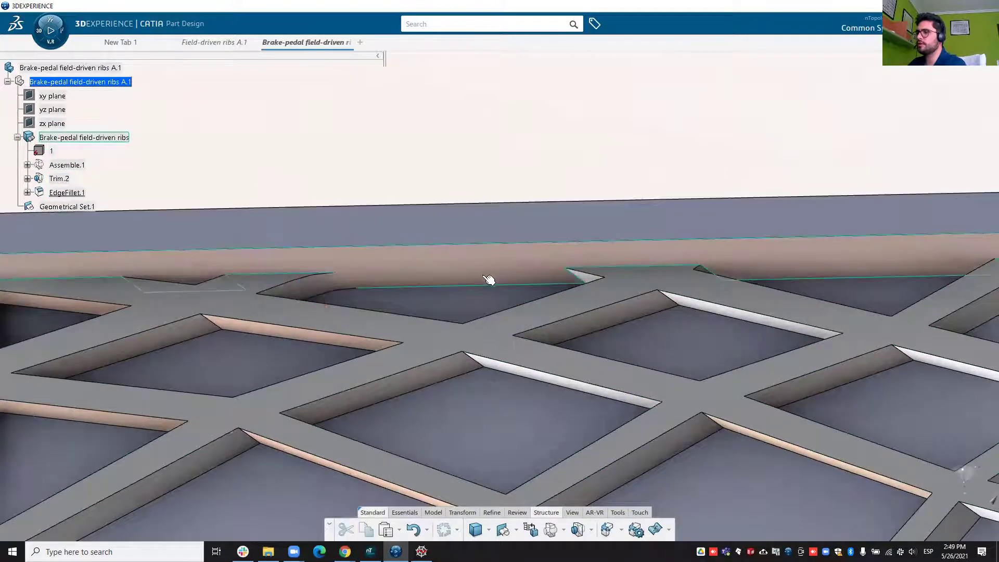
Fillet a second rib edge, at the corner of a diamond-shaped cell near the upper wall, with a 5 mm radius.
{"action": "middle_click_drag", "start_coordinate": [489, 278], "coordinate": [346, 376]}
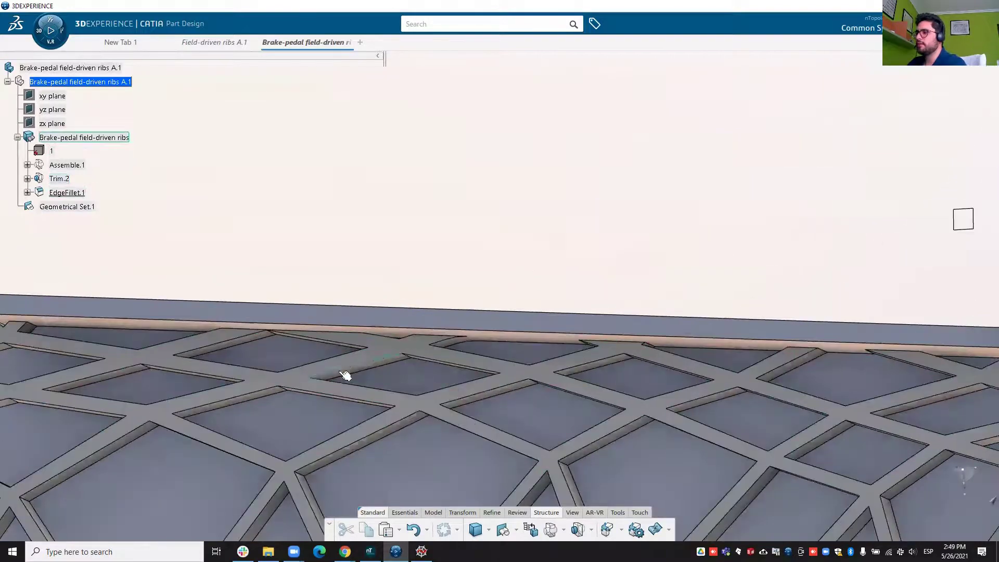
{"action": "left_click", "coordinate": [290, 393]}
{"action": "left_click", "coordinate": [356, 359]}
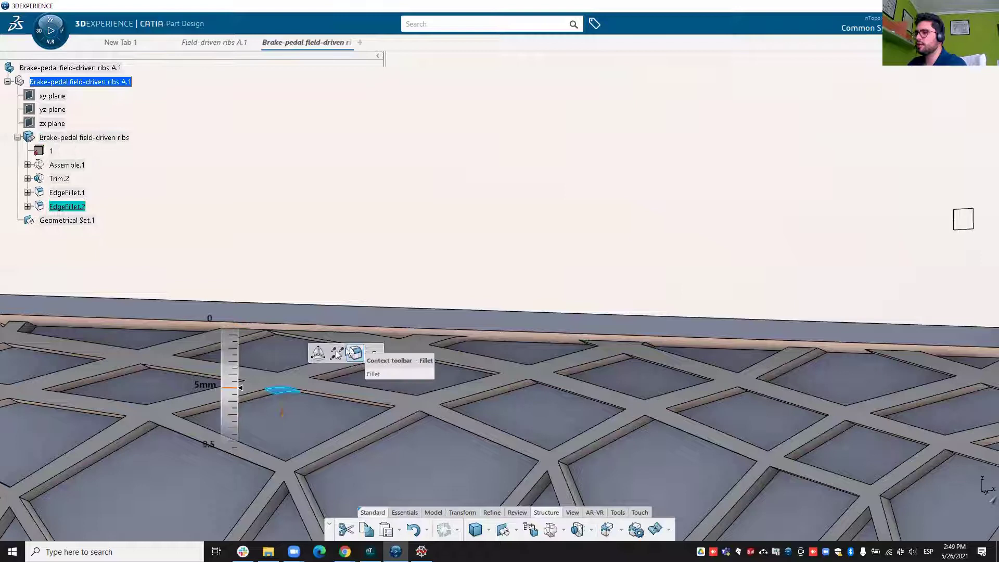
{"action": "left_click", "coordinate": [361, 235]}
Examine the complete brake pedal with its field-driven ribs and added edge fillets.
{"action": "middle_click_drag", "start_coordinate": [446, 225], "coordinate": [483, 311]}
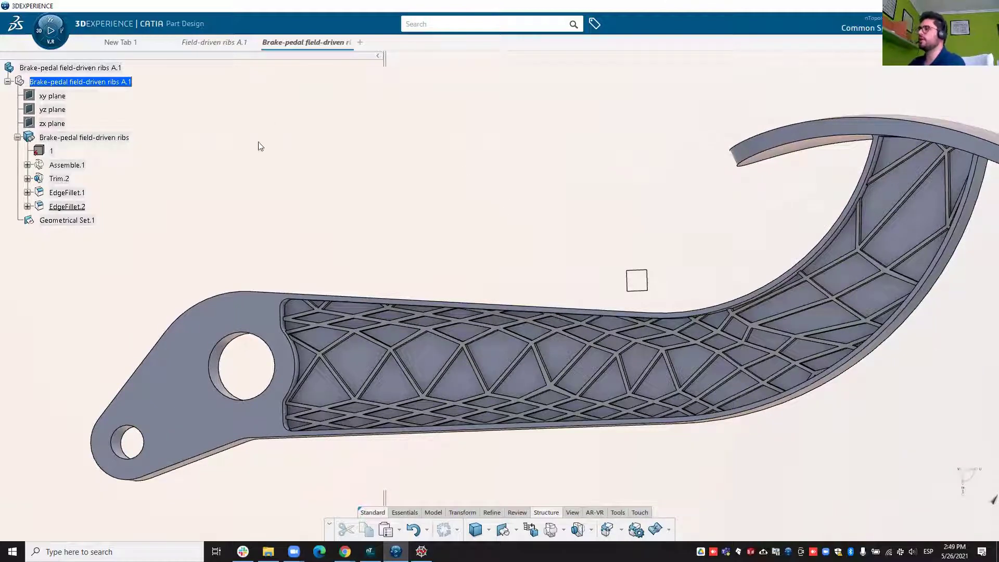
{"action": "middle_click_drag", "start_coordinate": [420, 233], "coordinate": [386, 235]}
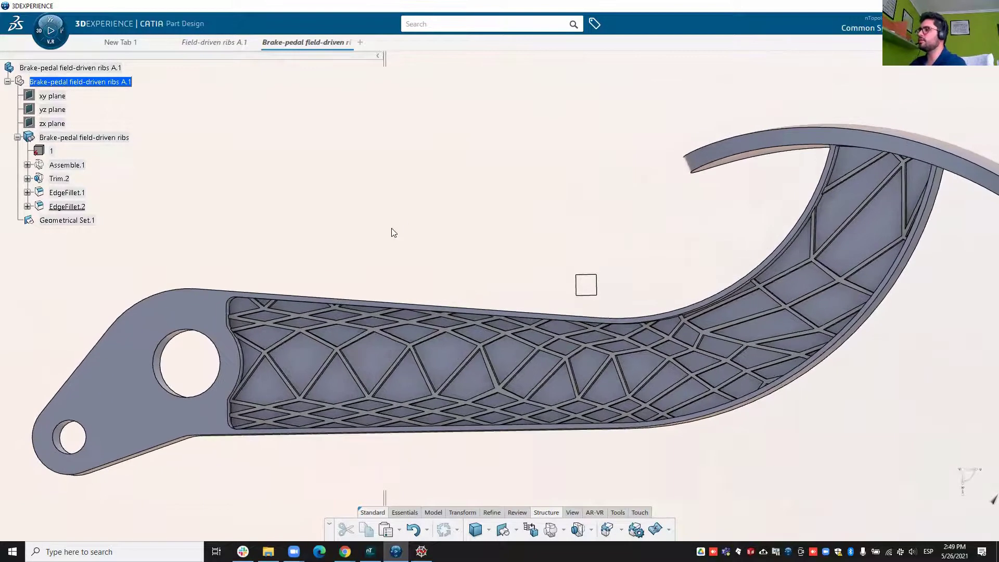
{"action": "scroll", "coordinate": [396, 238], "scroll_direction": "down", "scroll_amount": 3}
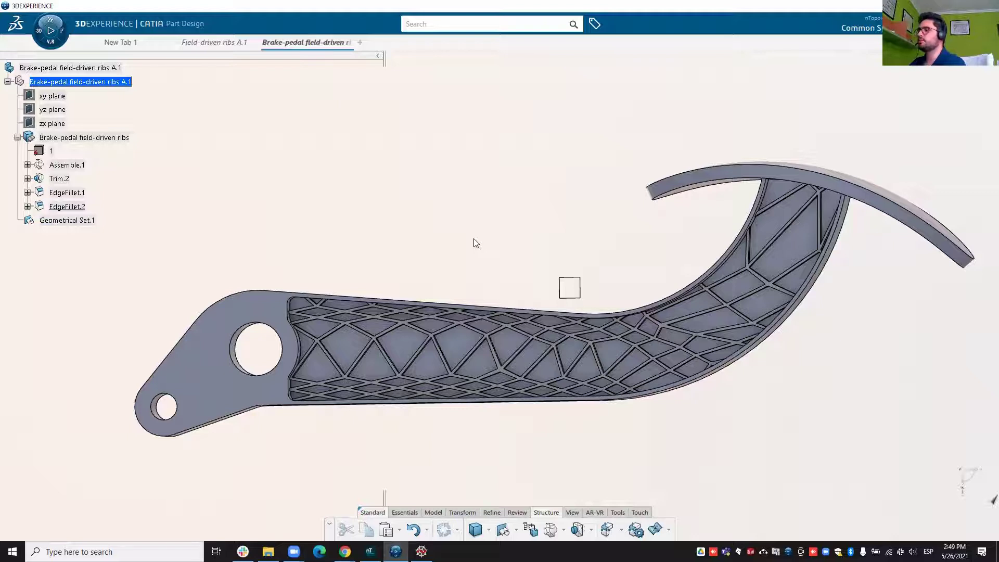
{"action": "middle_click_drag", "start_coordinate": [534, 265], "coordinate": [519, 241]}
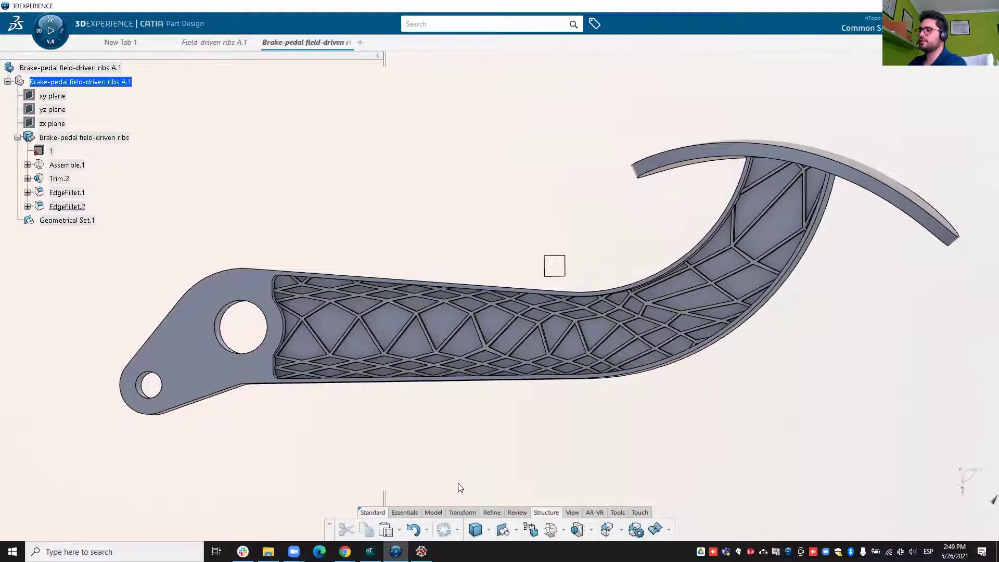
Switch to Google Slides to review the ribbing type comparison table, and return to the brake pedal in CATIA.
{"action": "mouse_move", "coordinate": [345, 552]}
{"action": "left_click", "coordinate": [376, 525]}
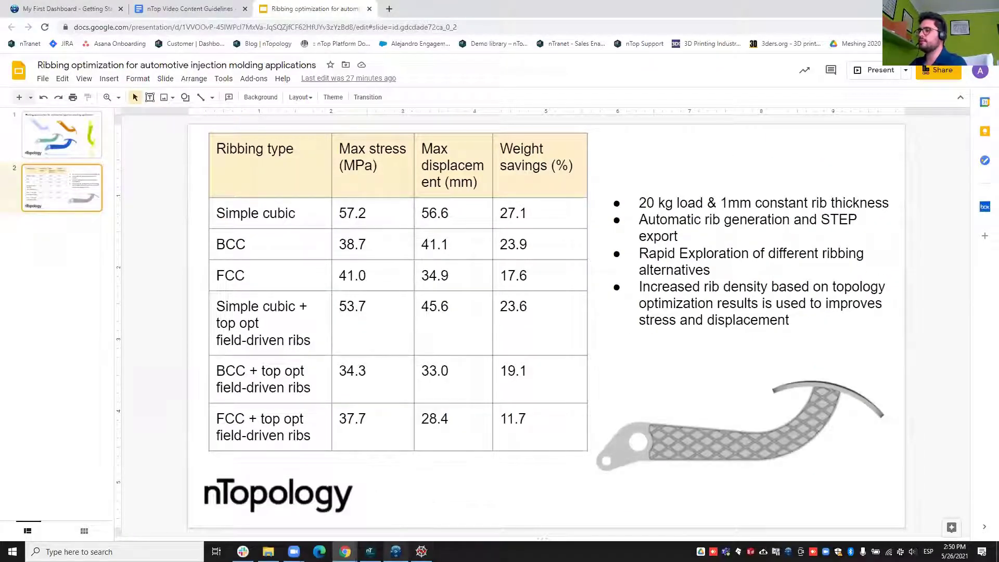
{"action": "mouse_move", "coordinate": [396, 551]}
{"action": "left_click", "coordinate": [399, 515]}
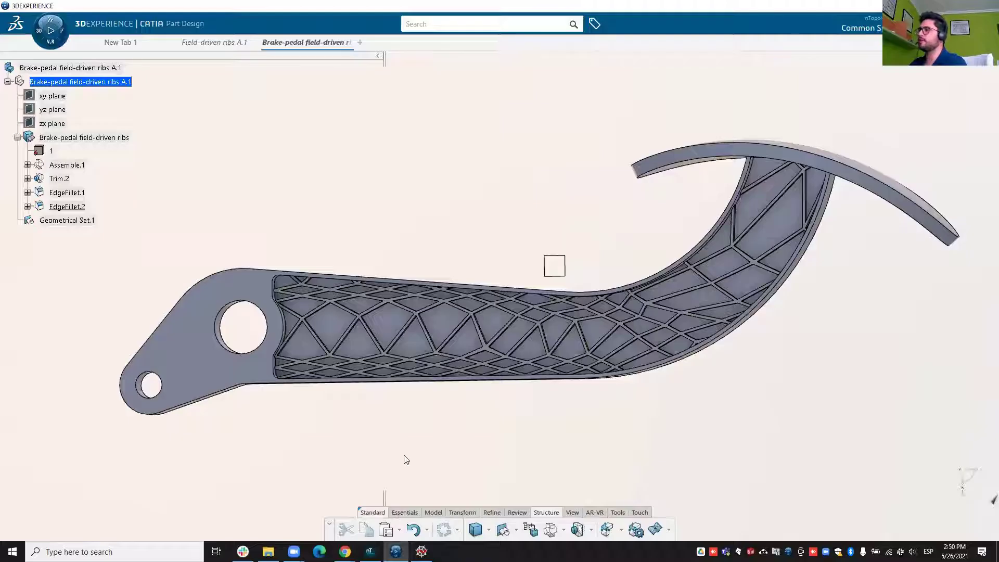